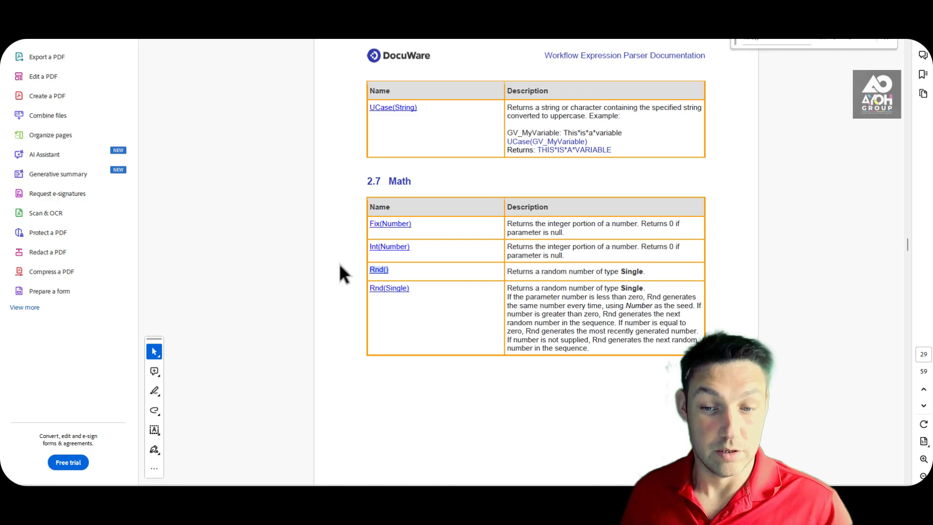
Step: Switch to the Workflow Designer and add a global variable named First Roll, type Decimal, with 10 decimal places
mouse_move(586, 496)
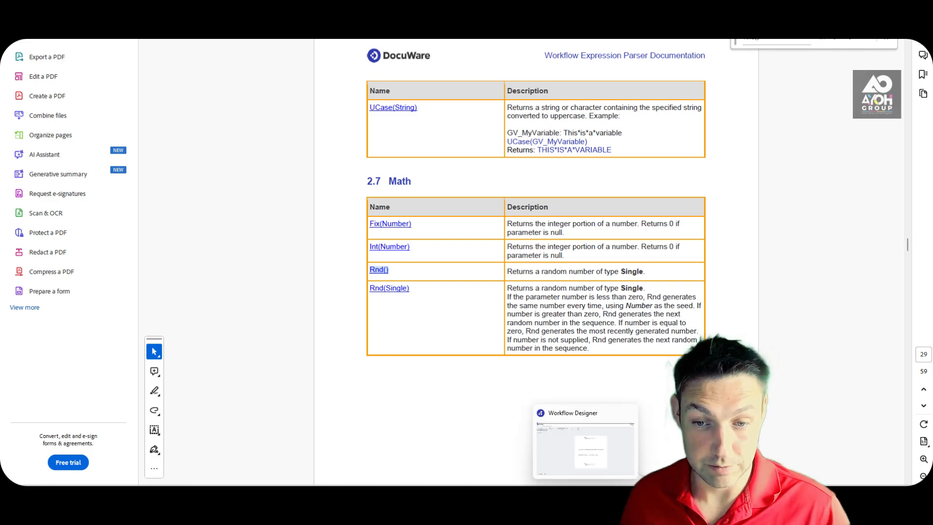
left_click(578, 464)
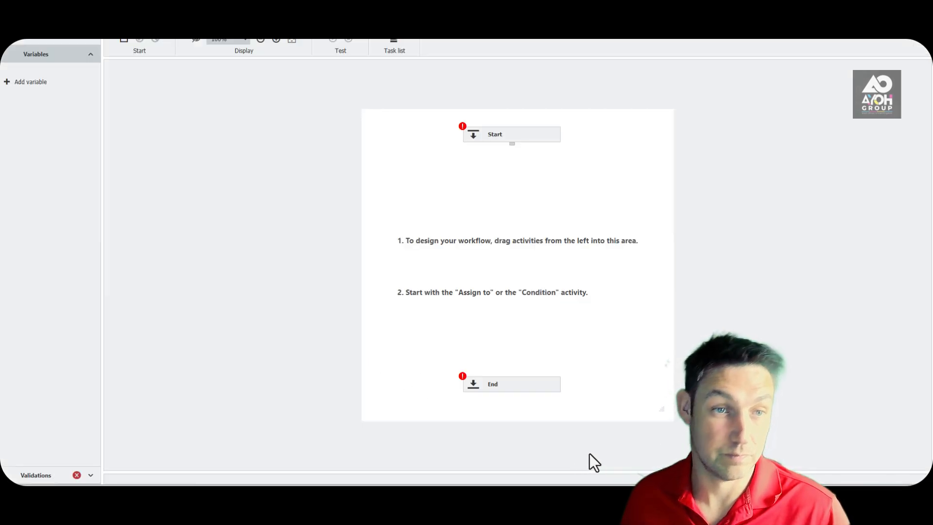
left_click(14, 83)
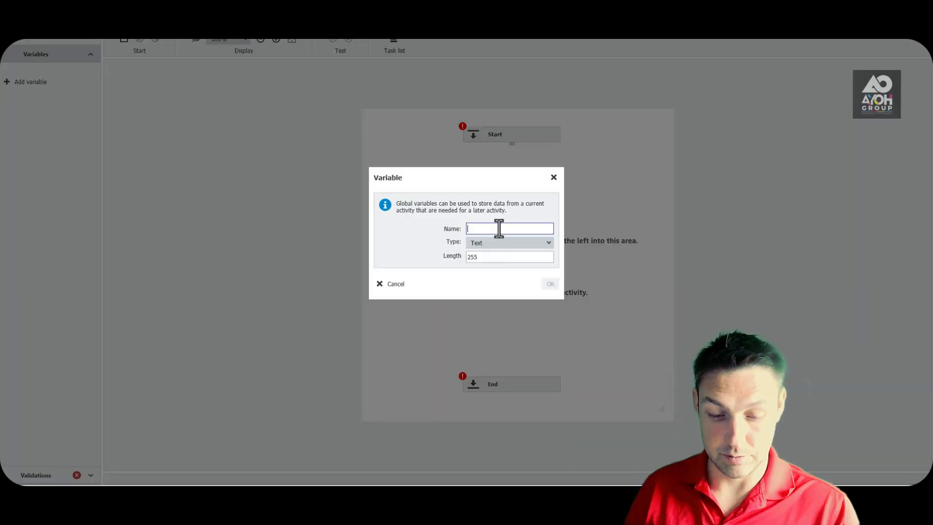
type("De")
key("BackSpace")
key("BackSpace")
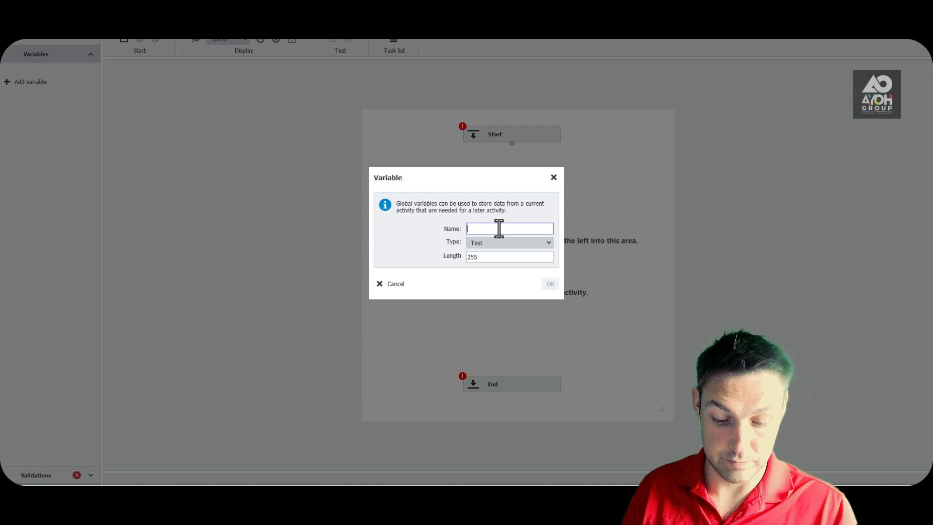
type("First Roll")
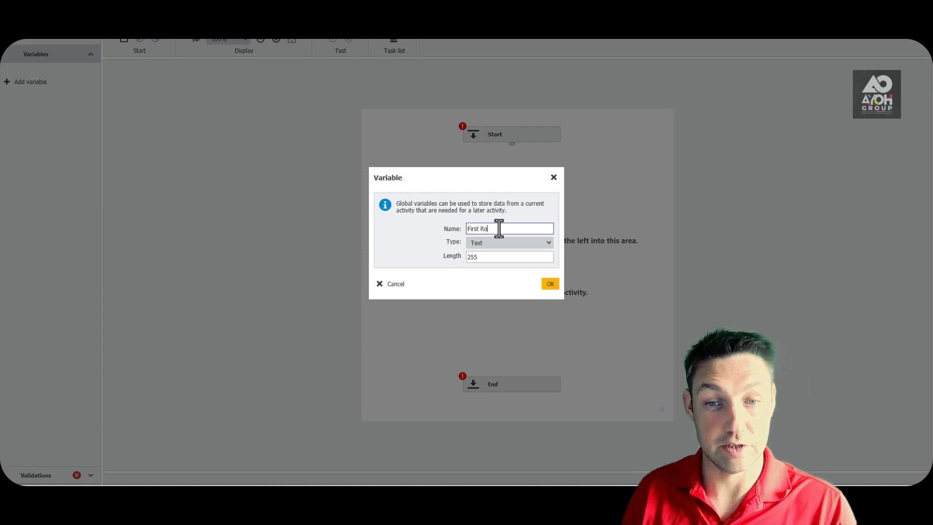
key("Tab")
key("Down")
double_click(479, 256)
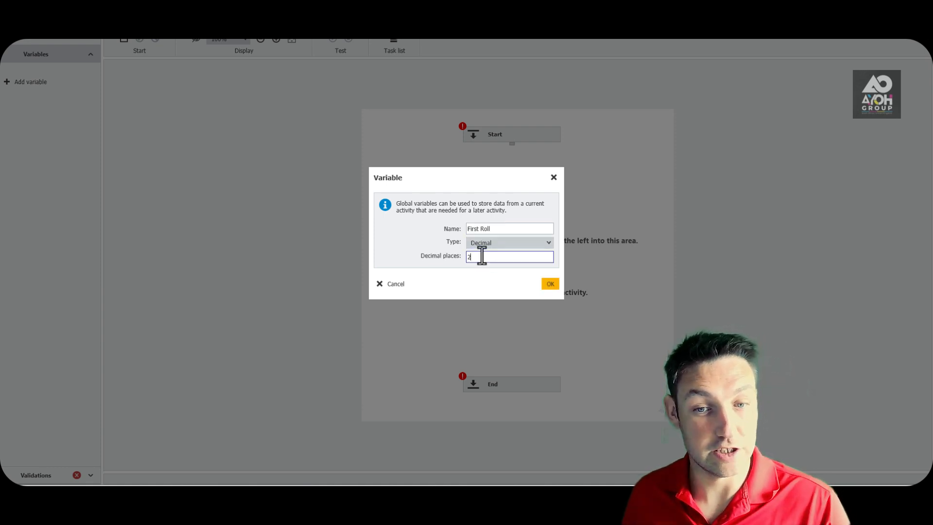
type("10")
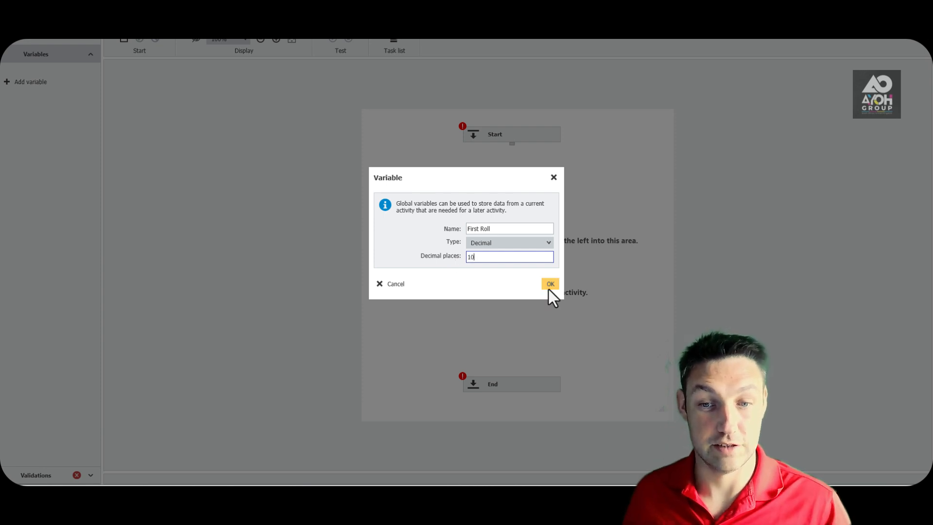
left_click(547, 285)
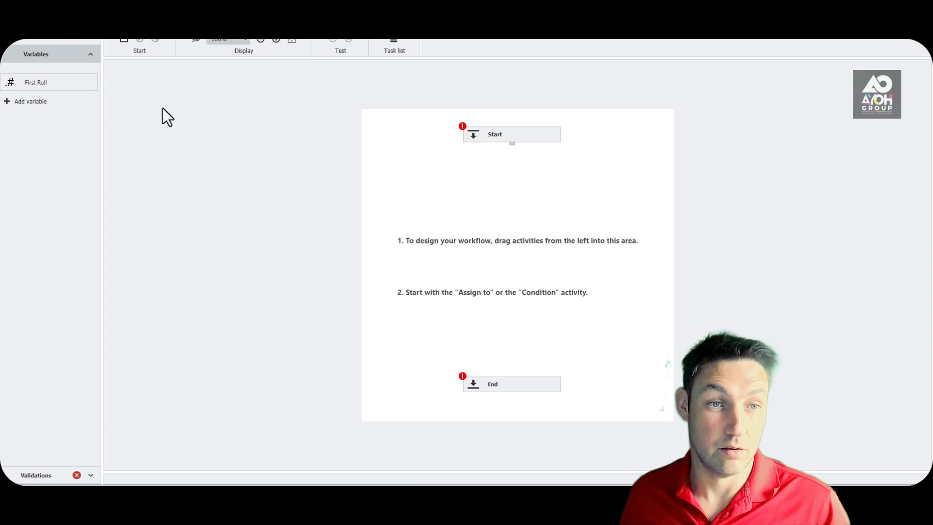
Step: Add an Assign data activity named Test Roll to the workflow between Start and End
left_click(68, 42)
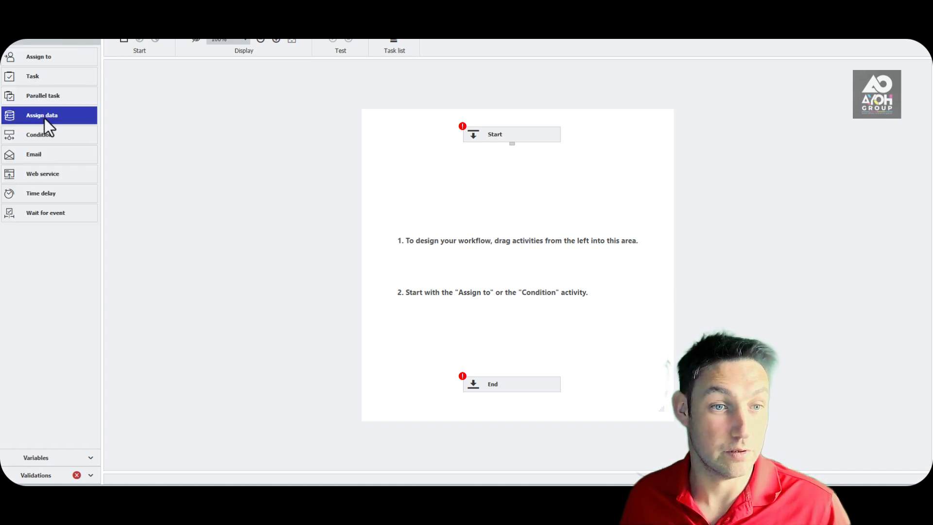
left_click_drag(45, 119, 531, 230)
type("Test R")
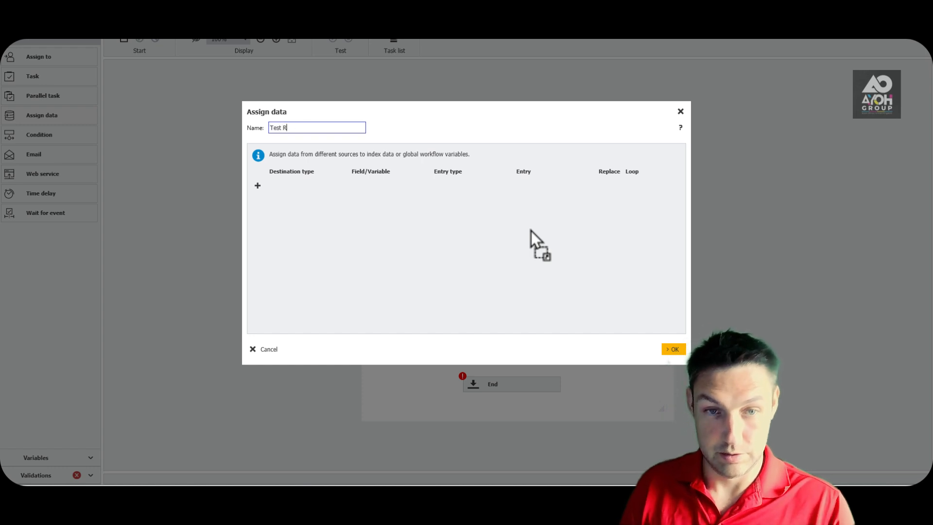
type("oll")
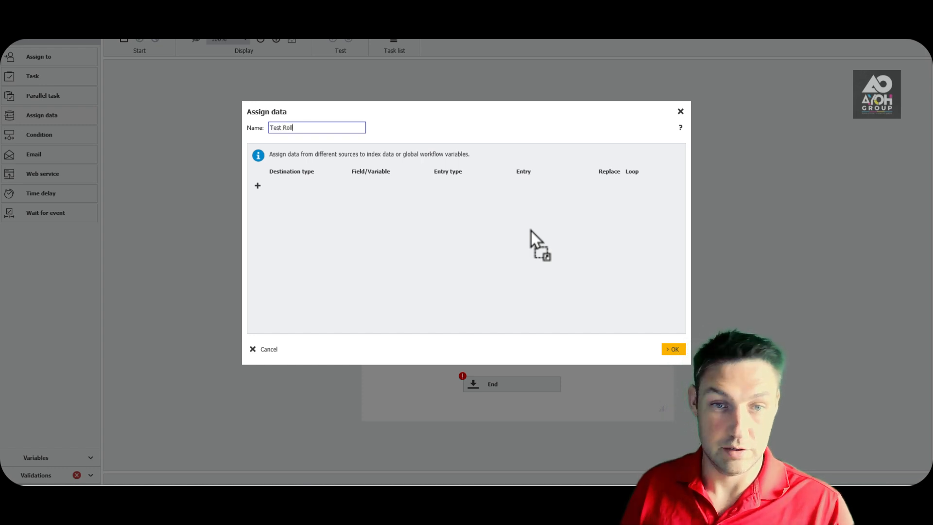
Step: Add an assignment targeting the workflow global variable First Roll, with Arithmetic expression as the entry type
left_click(257, 187)
left_click(329, 188)
left_click(302, 219)
left_click(386, 188)
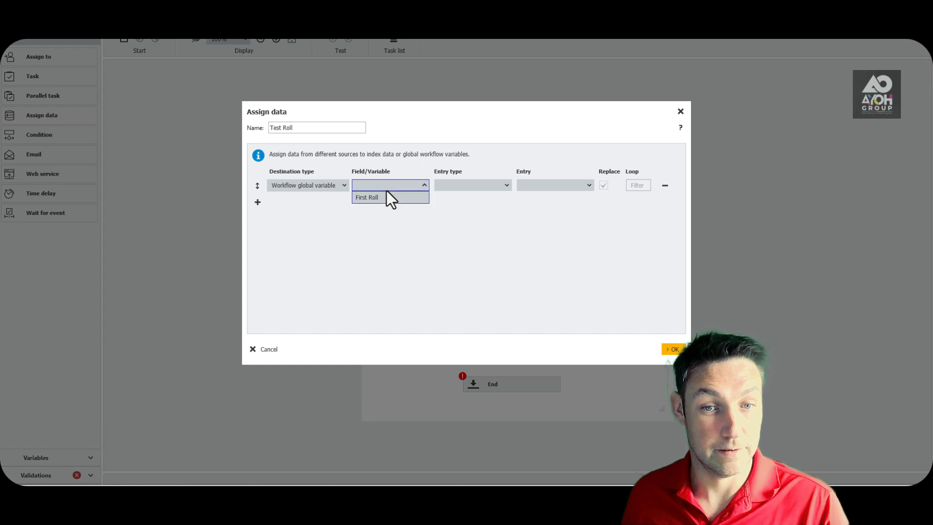
left_click(388, 195)
left_click(474, 188)
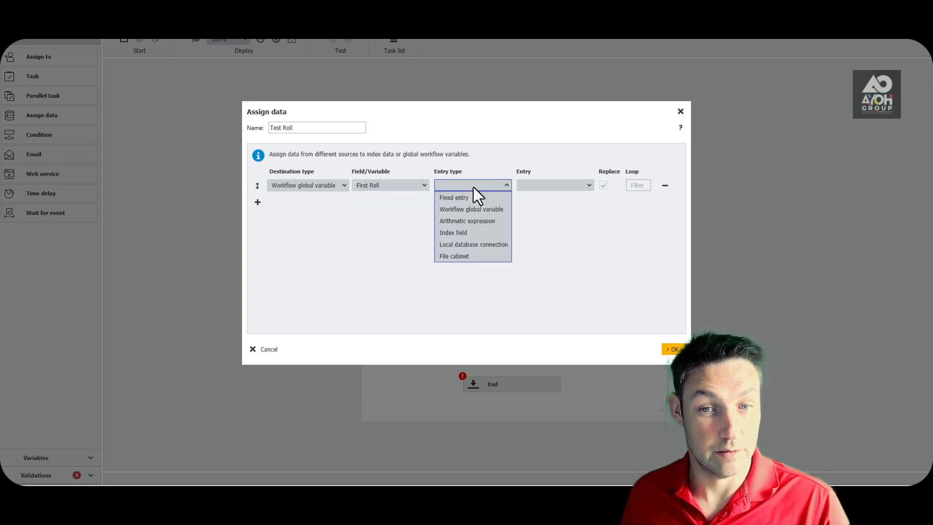
left_click(460, 221)
Step: Enter Rnd() as the arithmetic expression for First Roll and confirm the Test Roll activity
left_click(579, 188)
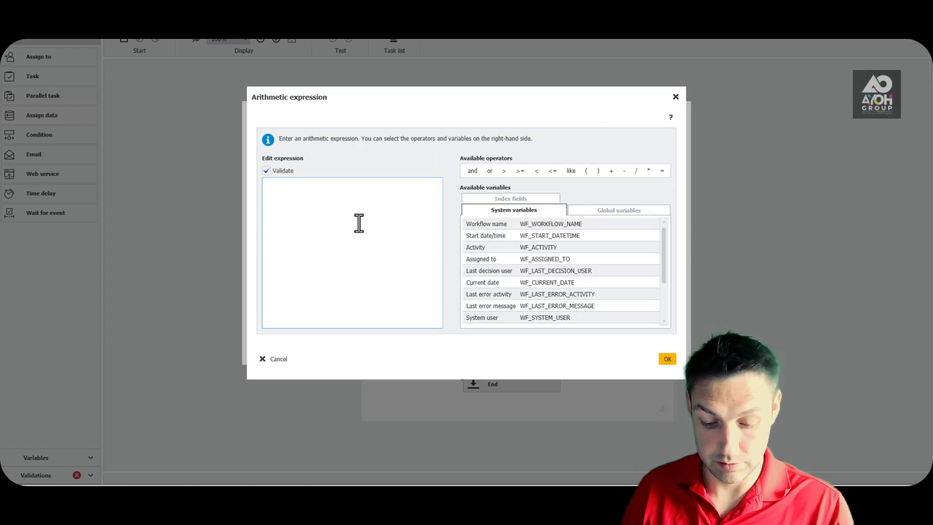
type("Rnd()")
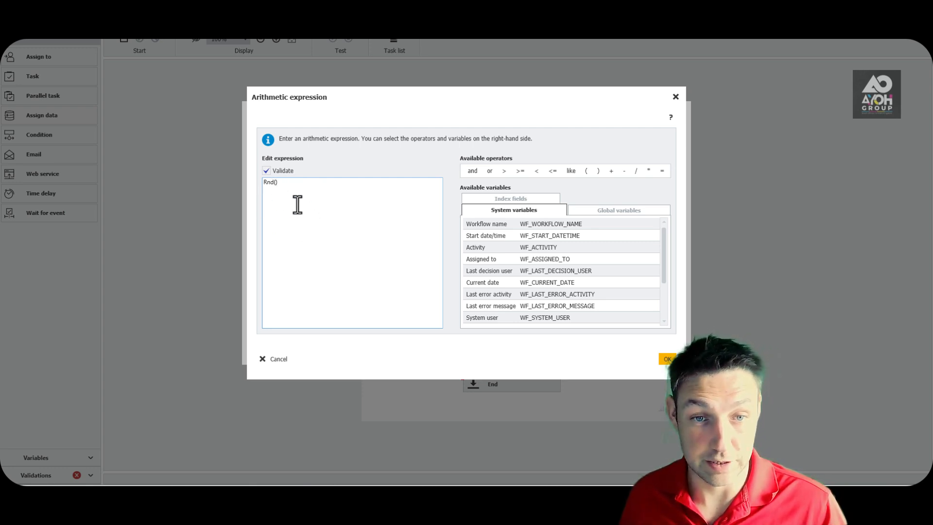
left_click(667, 358)
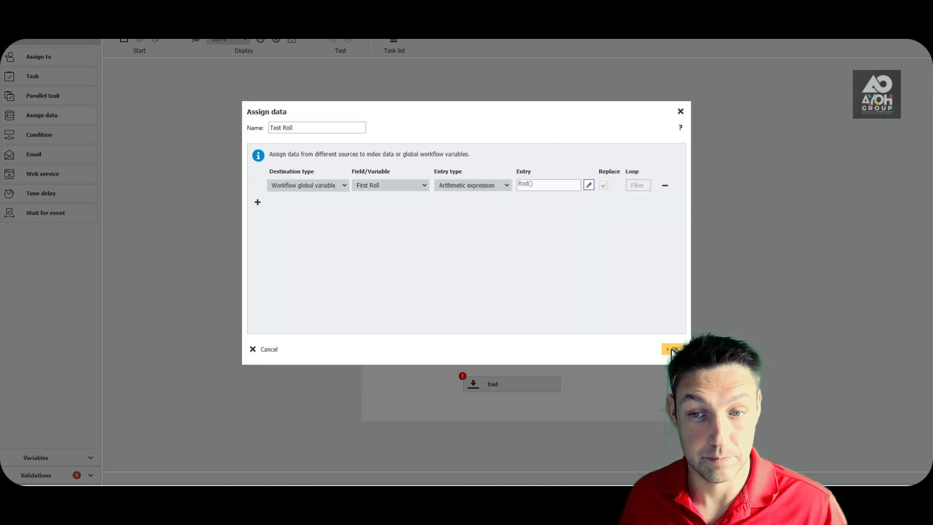
left_click(673, 350)
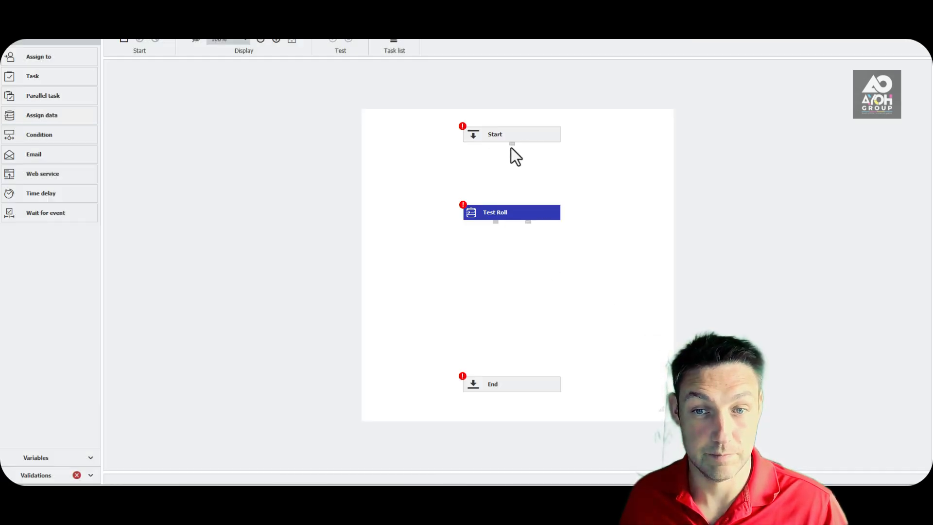
Step: Connect Start to Test Roll and Test Roll's OK path to End, and save the workflow
left_click_drag(512, 145, 483, 388)
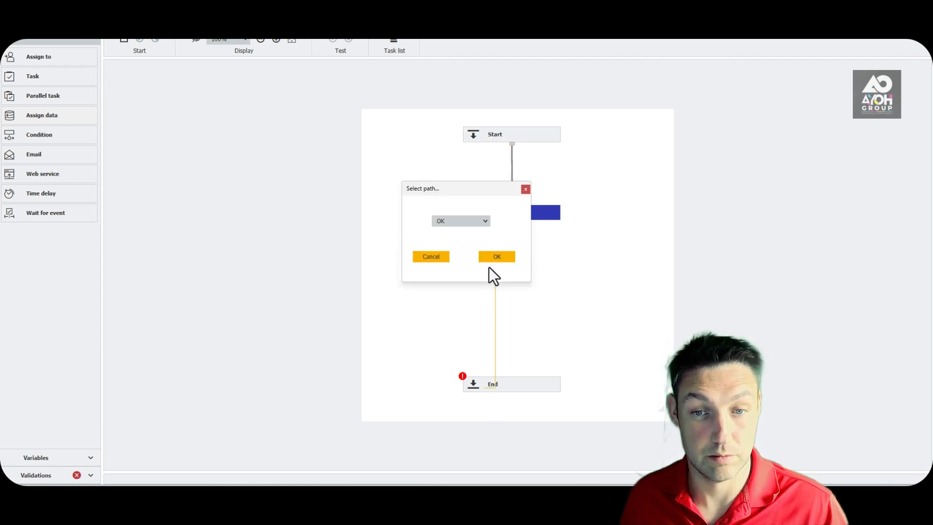
left_click(496, 258)
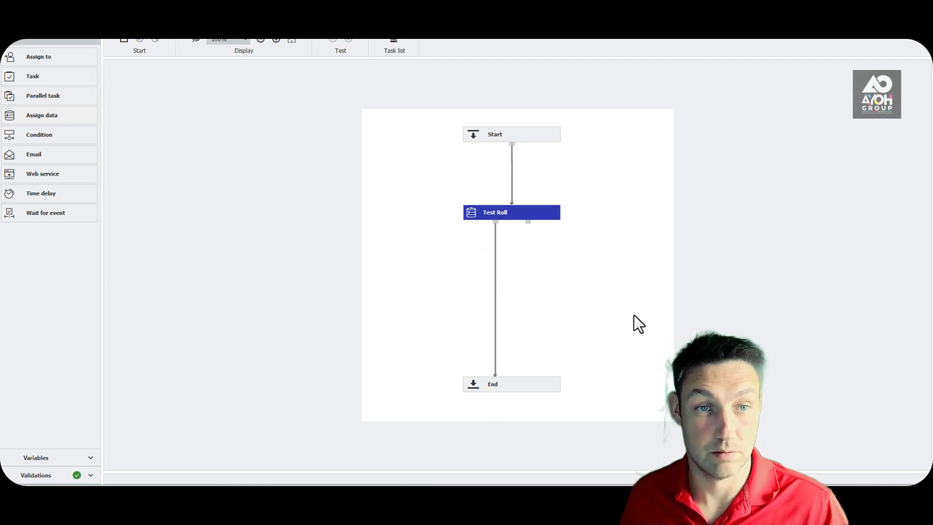
left_click(122, 37)
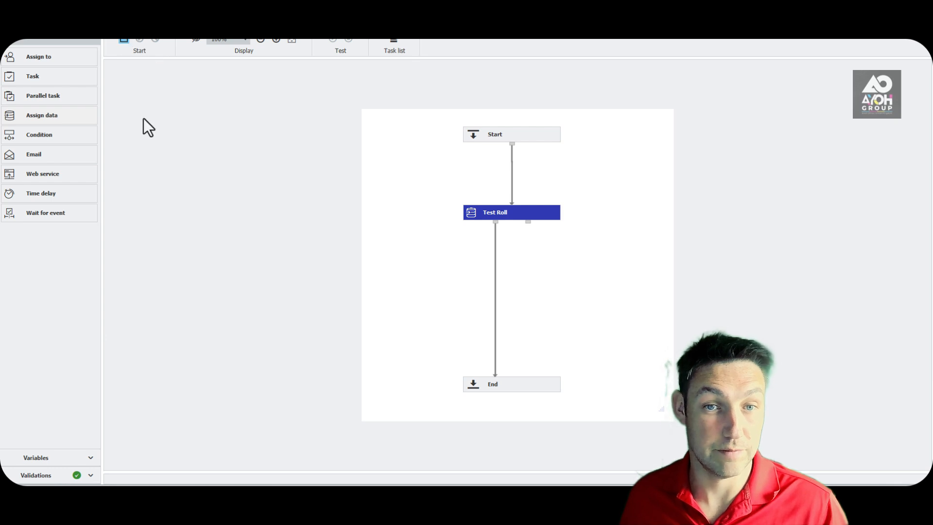
Step: Test the workflow with blank initial values, authenticating with the account password, and stop the test after checking First Roll
left_click(332, 43)
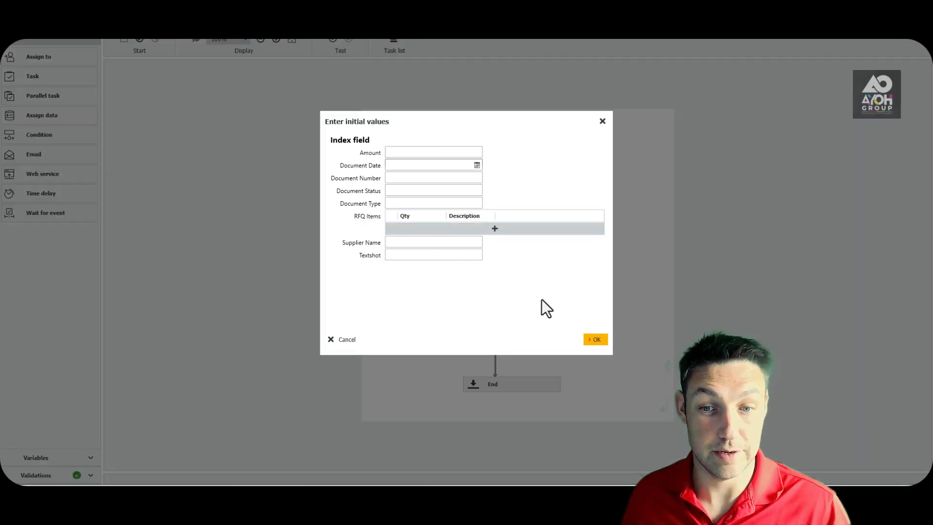
left_click(605, 340)
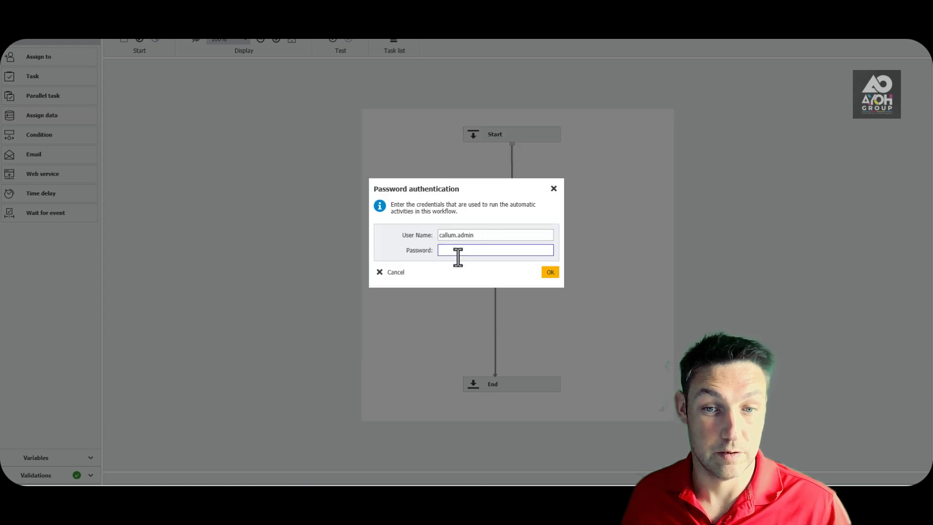
type("********")
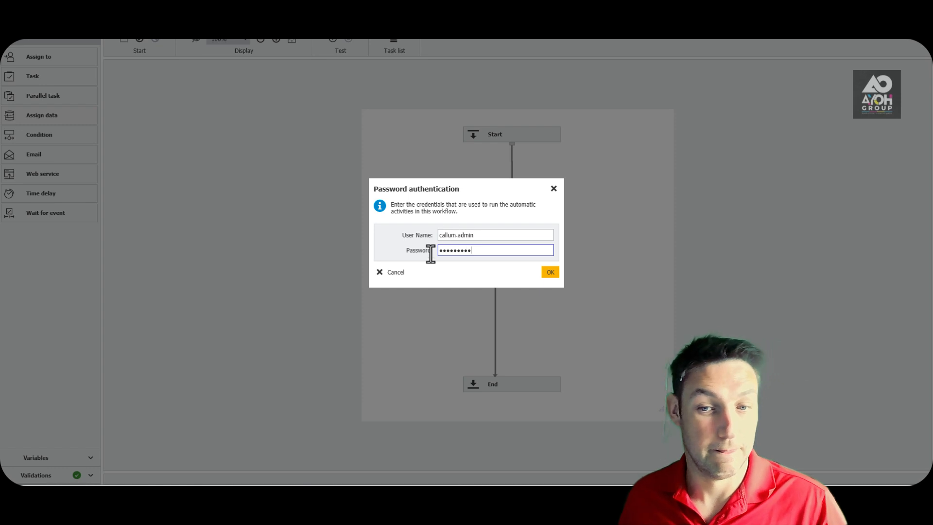
left_click(550, 272)
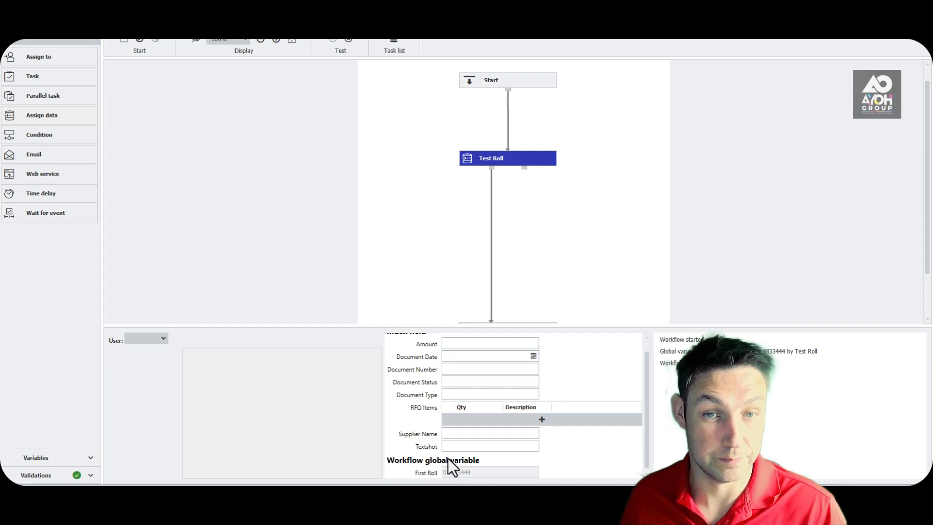
left_click(347, 42)
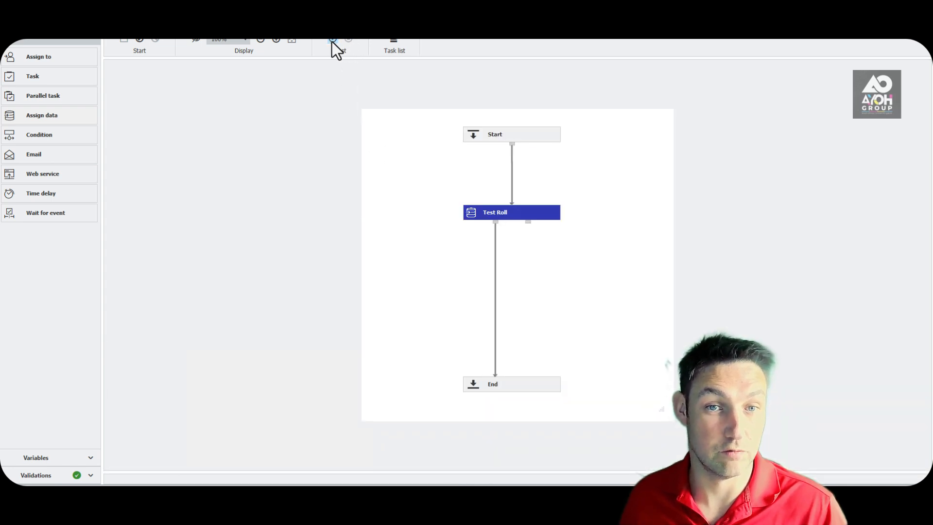
Step: Repeat the workflow test with blank initial values and the account password to compare First Roll, ending the test when finished
left_click(332, 41)
left_click(596, 339)
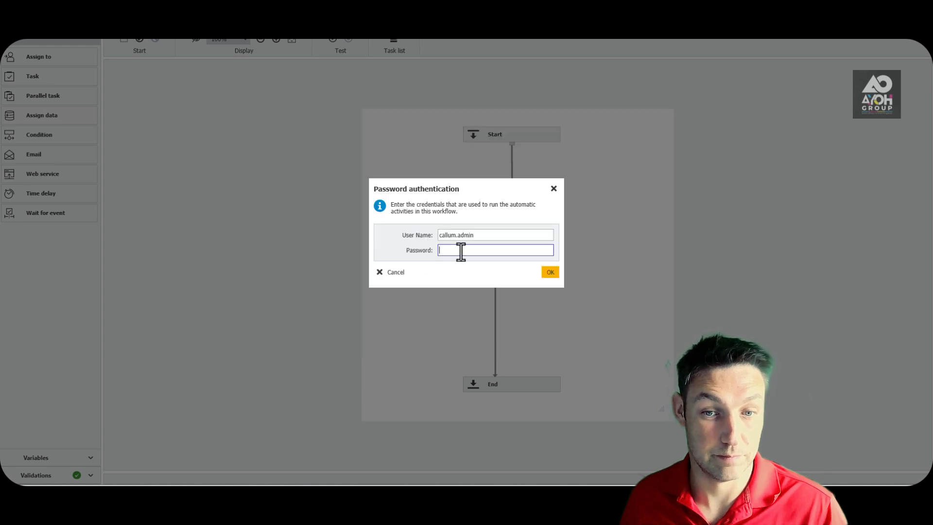
type("•••••••••")
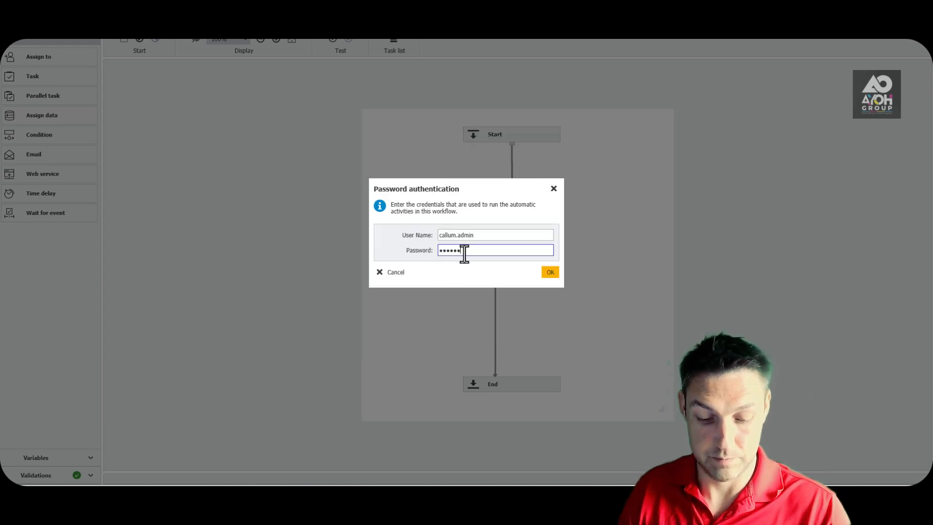
key("Return")
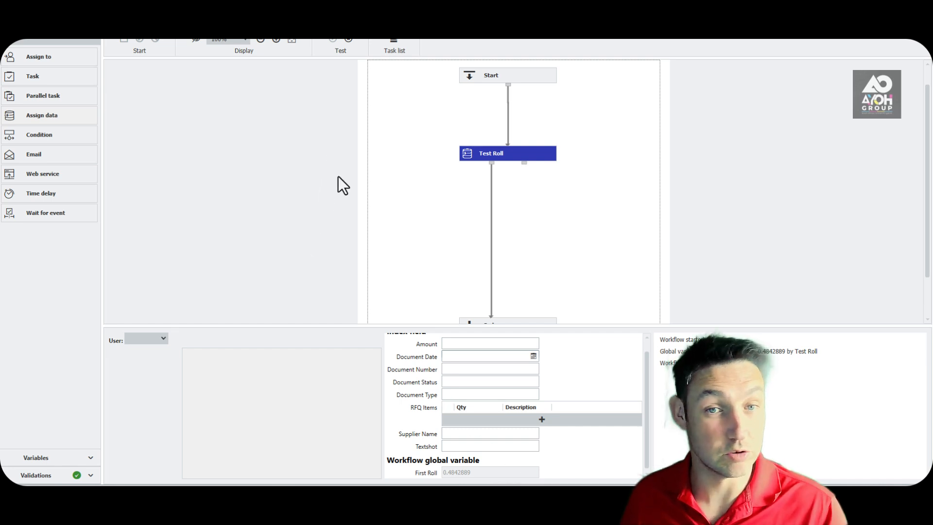
left_click(348, 40)
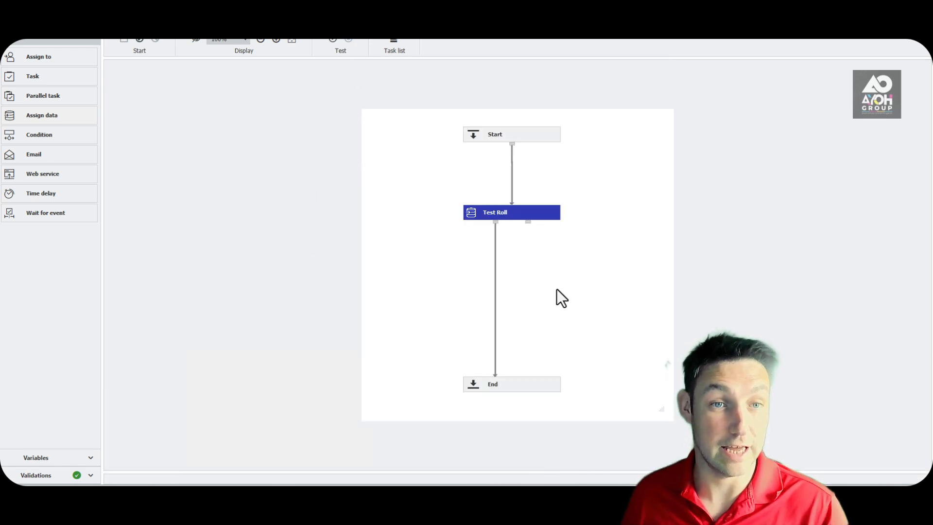
Step: Run a third workflow test with blank initial values, entering the account password, to check First Roll again
left_click(333, 39)
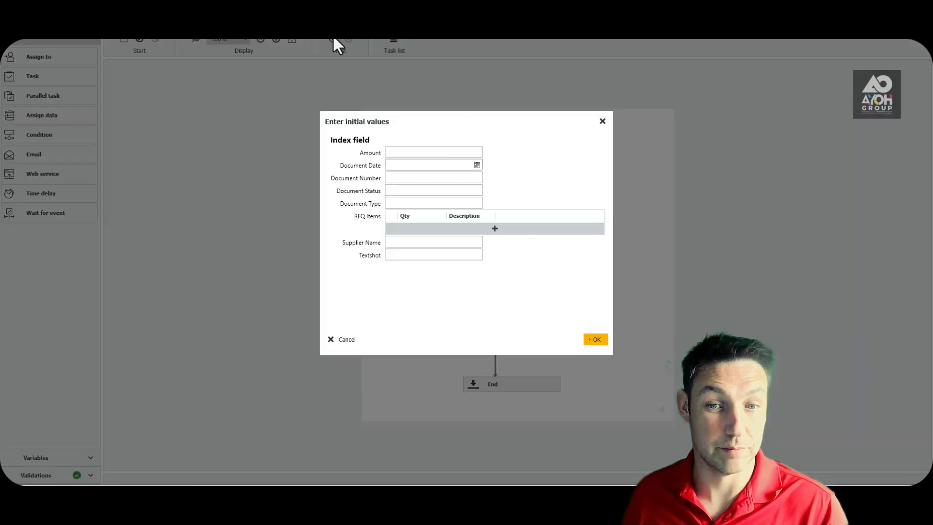
left_click(596, 339)
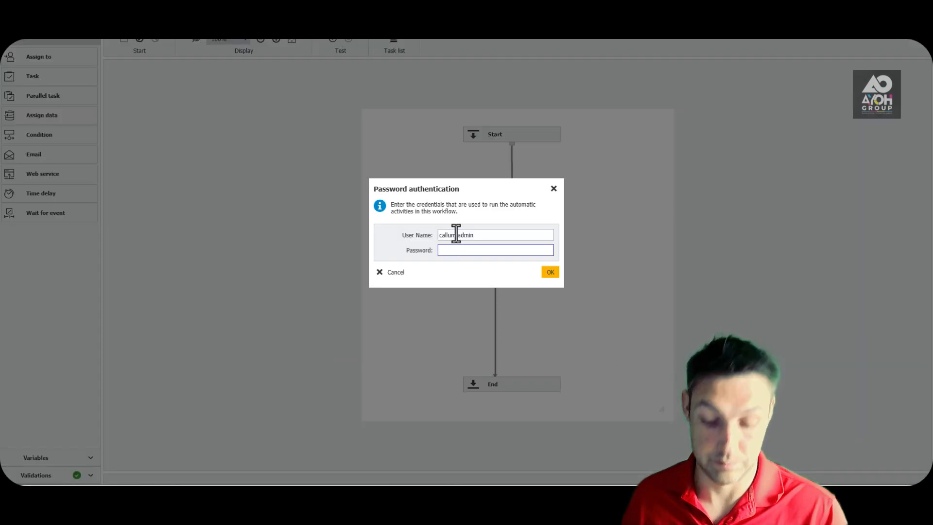
type("•••••••••")
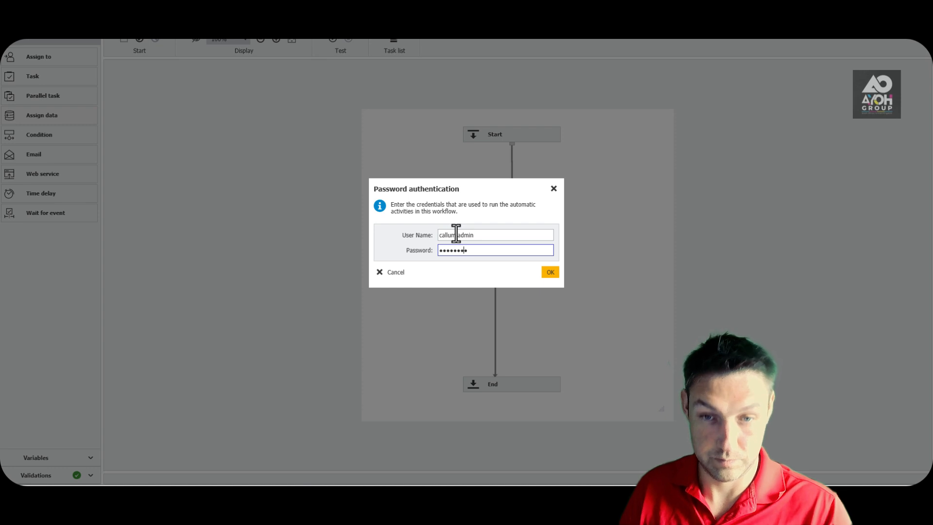
left_click(550, 272)
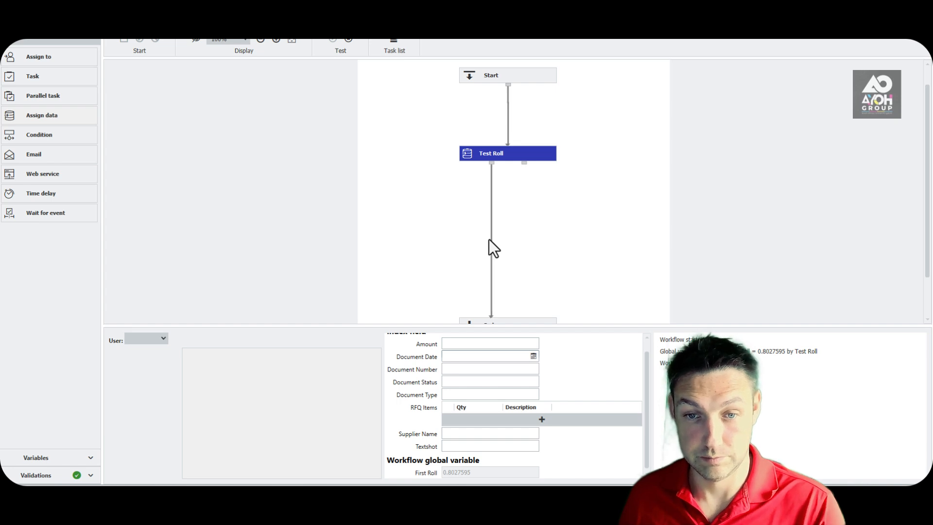
Step: End the test run and delete the connection between Test Roll and End
left_click(347, 41)
left_click(496, 275)
key("Delete")
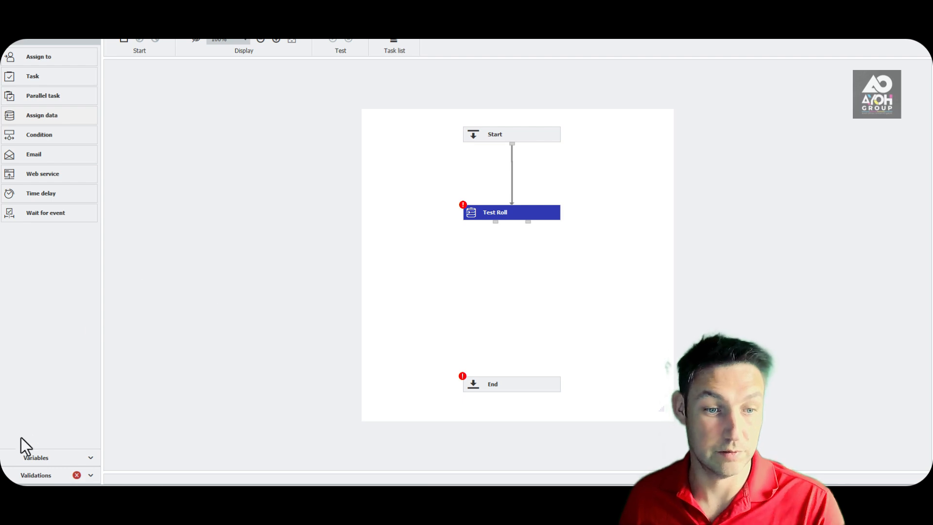
Step: Create a global workflow variable named Whole Number with type Text and length 255
left_click(34, 462)
left_click(30, 101)
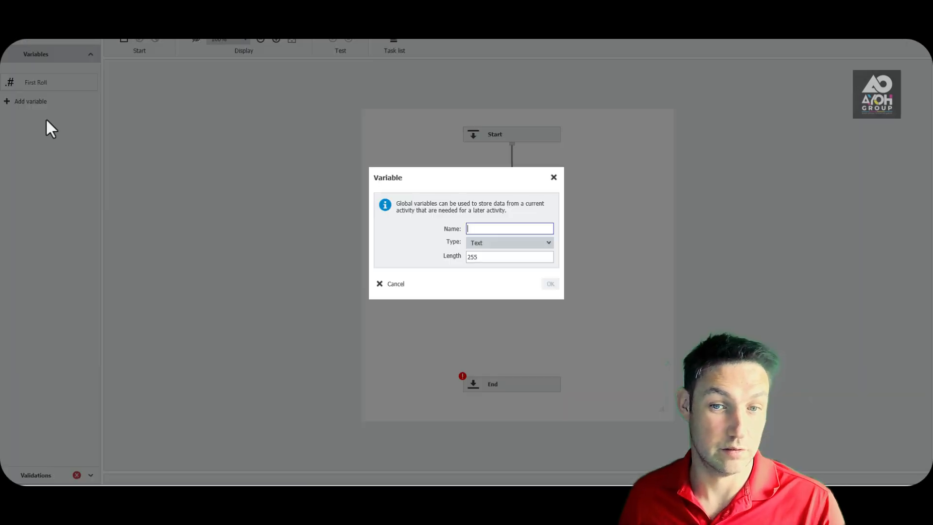
type("Whole")
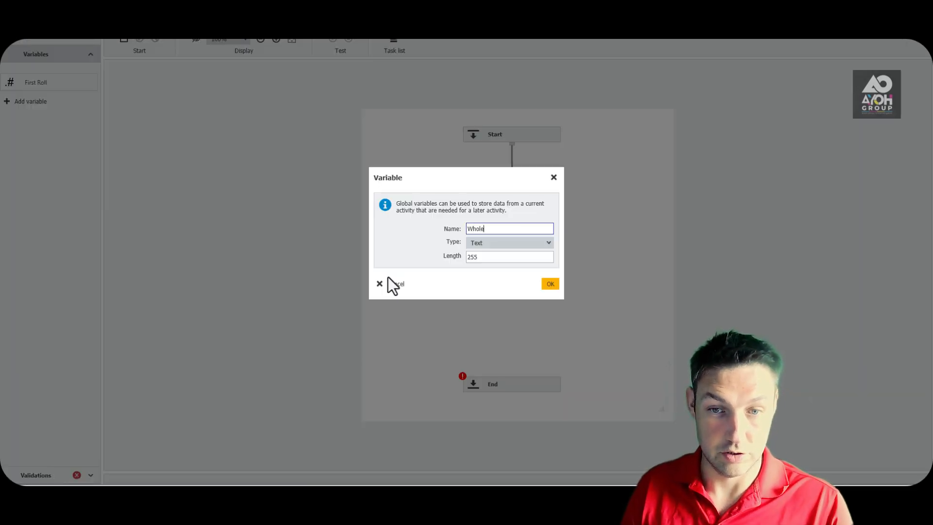
type(" Number")
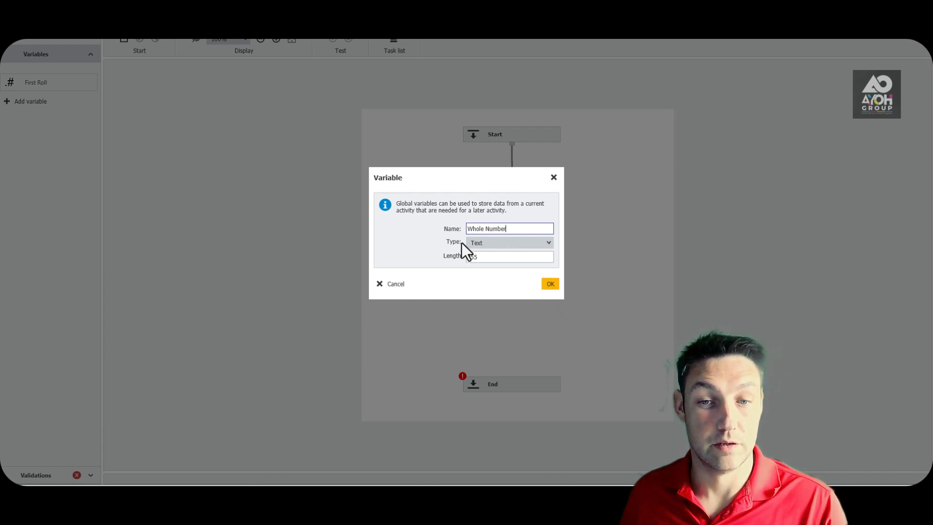
left_click(552, 285)
Step: Add an Assign data activity named Create Whole Number between Test Roll and End
left_click(42, 46)
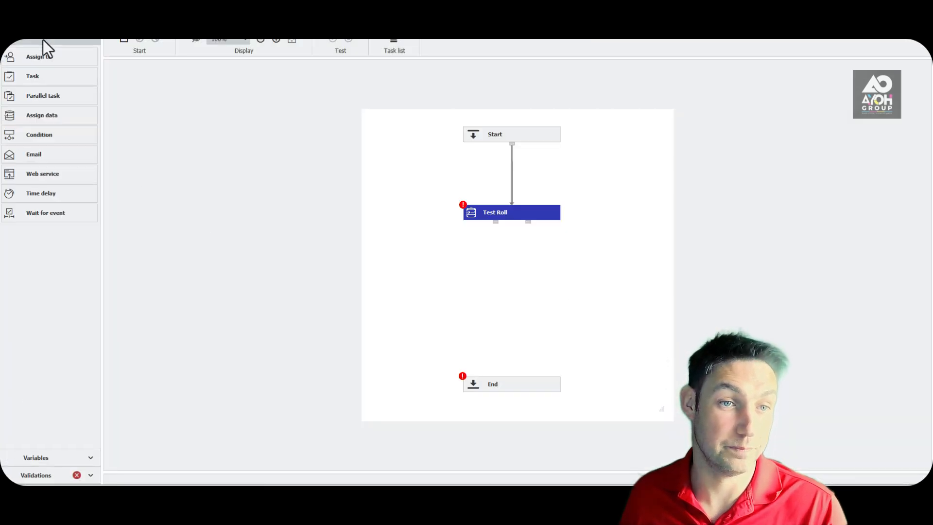
left_click_drag(45, 116, 512, 275)
type("Cle")
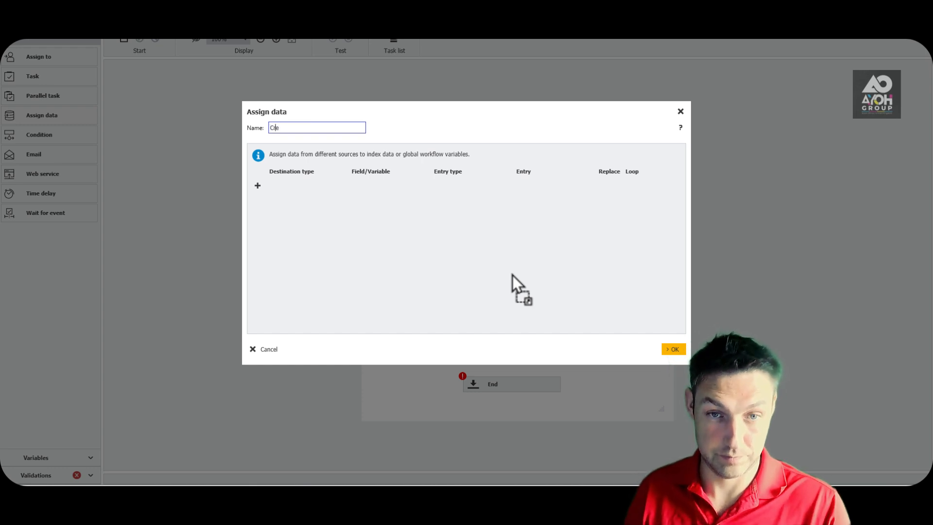
type("ate Who")
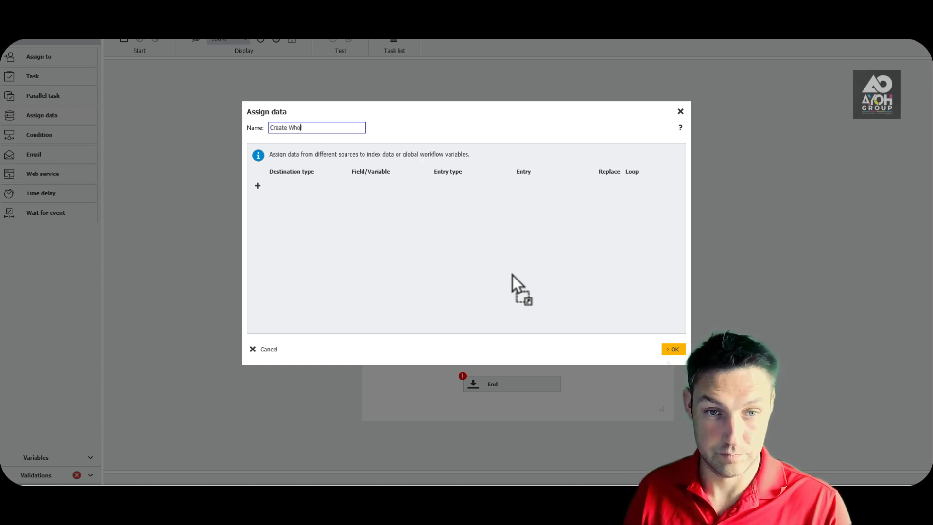
type("le Number")
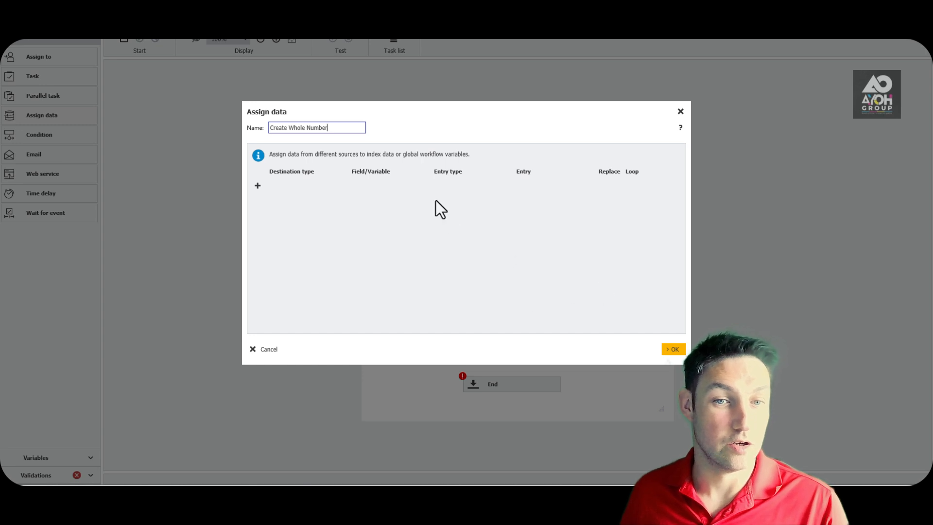
Step: Add an assignment to the workflow global variable Whole Number, using an arithmetic expression as the entry type
left_click(259, 187)
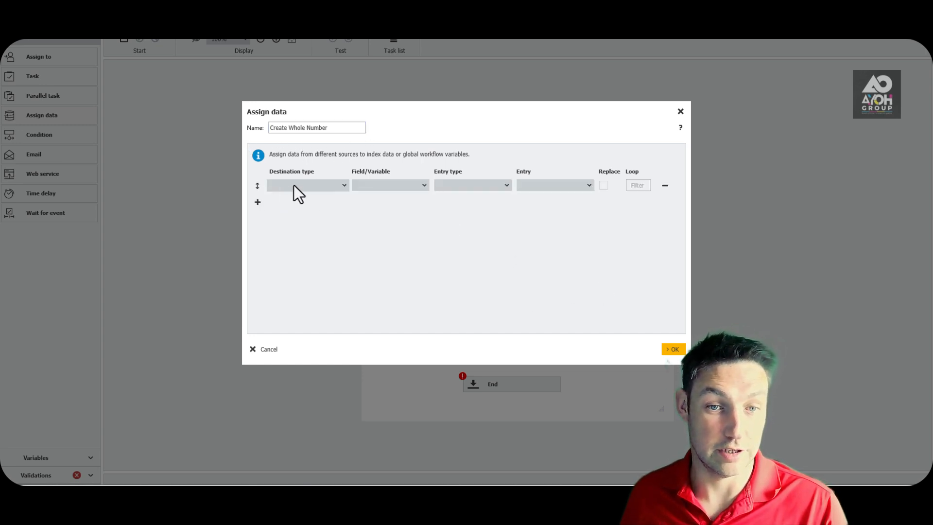
left_click(293, 185)
left_click(316, 222)
left_click(385, 187)
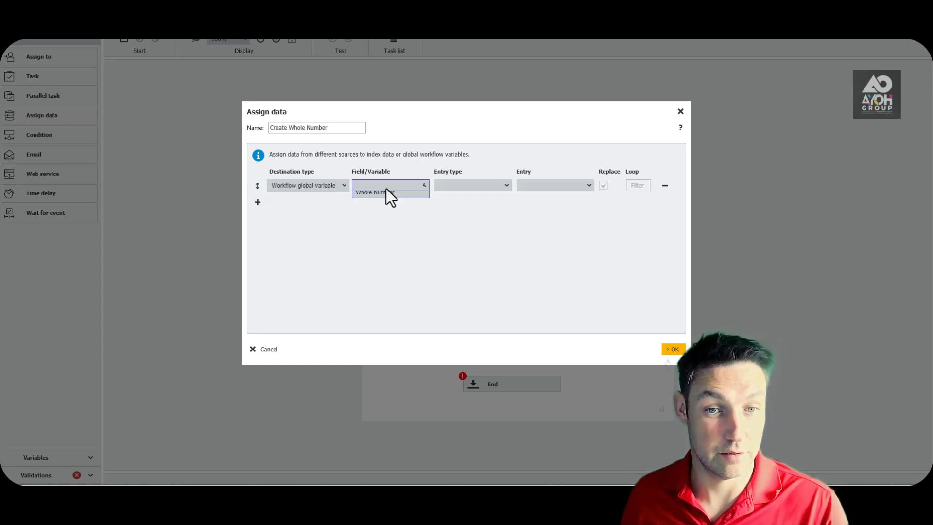
left_click(383, 208)
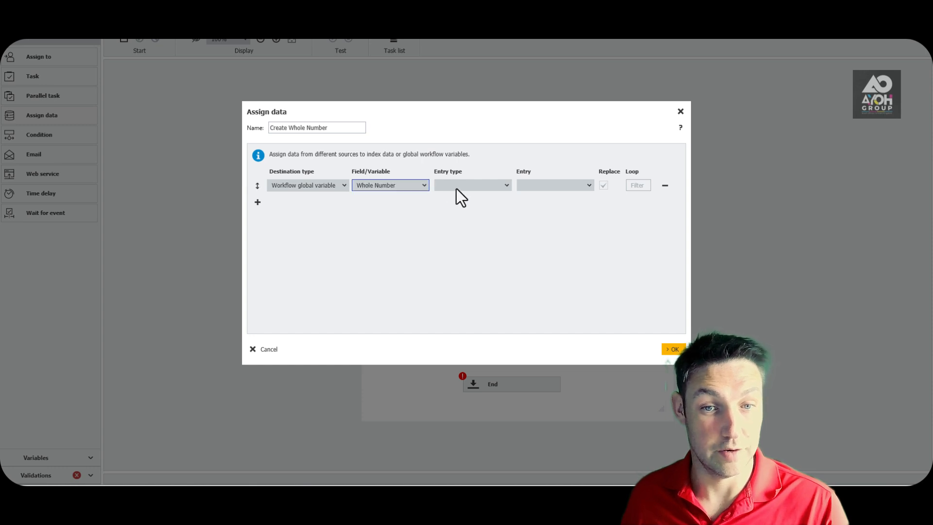
left_click(458, 189)
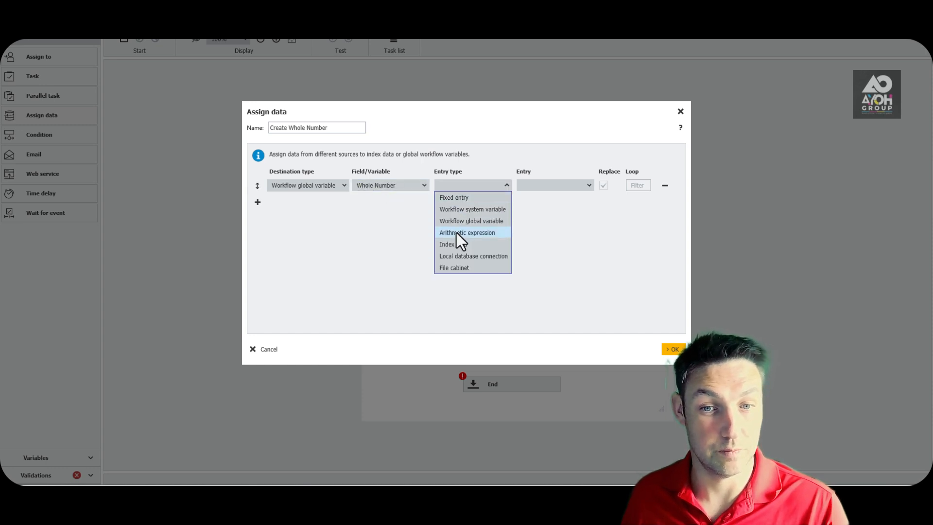
left_click(456, 232)
Step: Set the Whole Number entry to CStr(Int(Rnd() * 10)) and accept the Create Whole Number activity
left_click(590, 186)
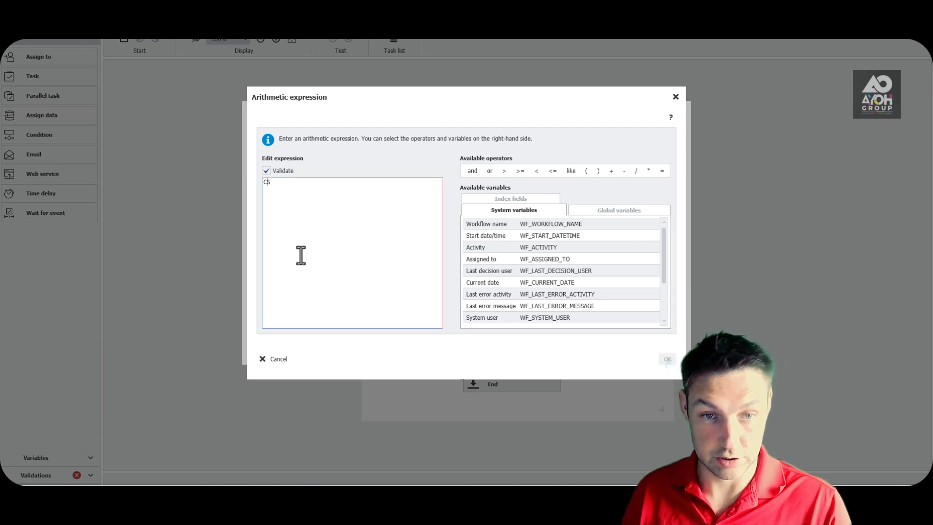
type("CStr(")
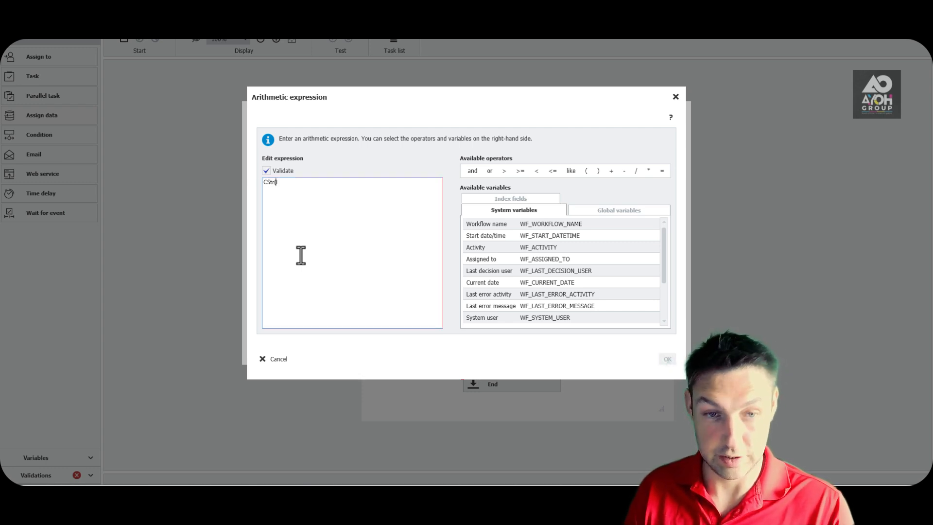
type("Int(RND")
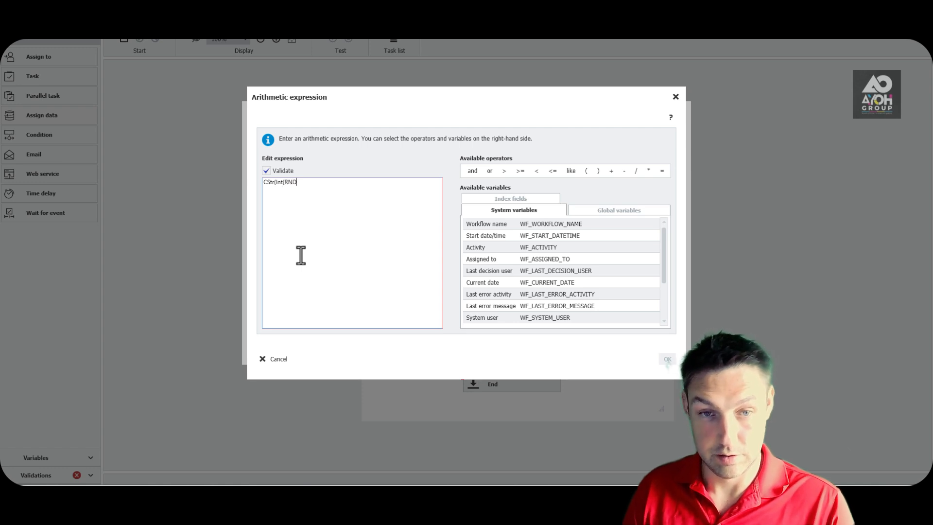
key("BackSpace")
key("BackSpace")
type("n")
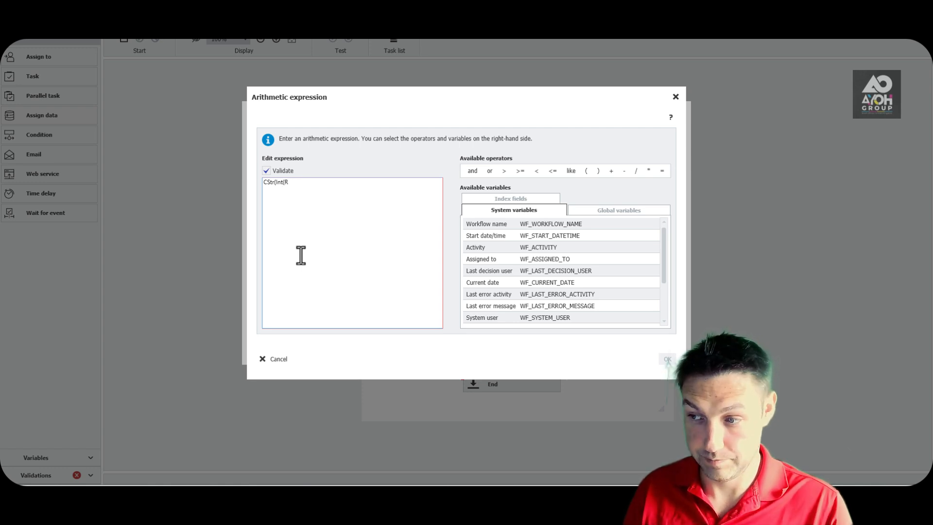
type("d")
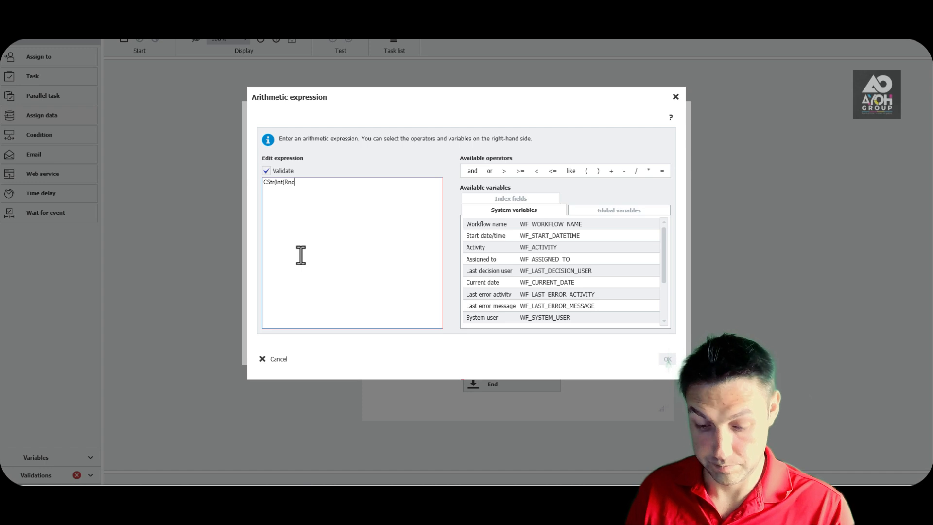
type("() *")
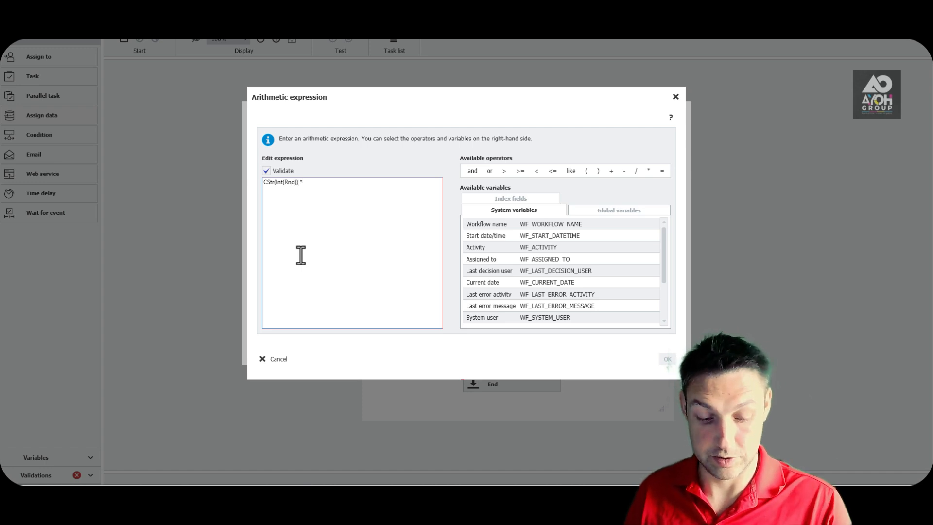
type(" 10")
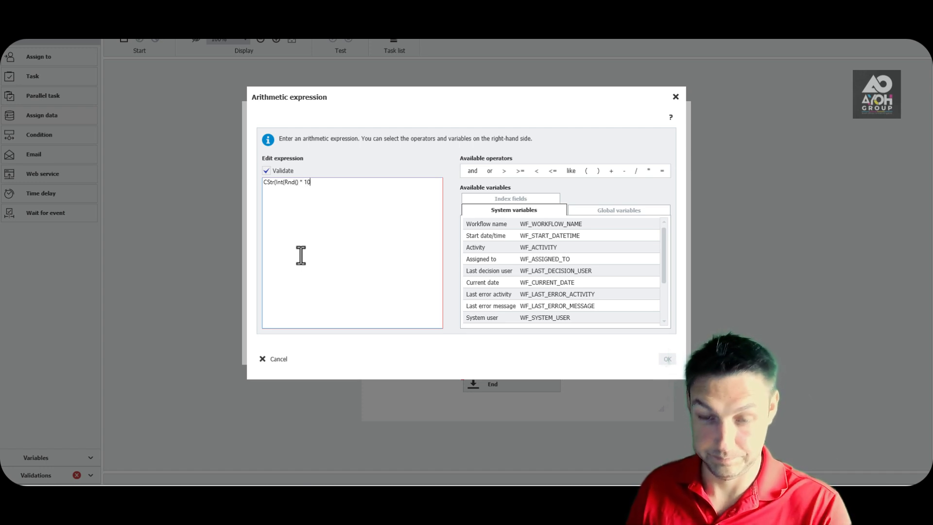
type("))")
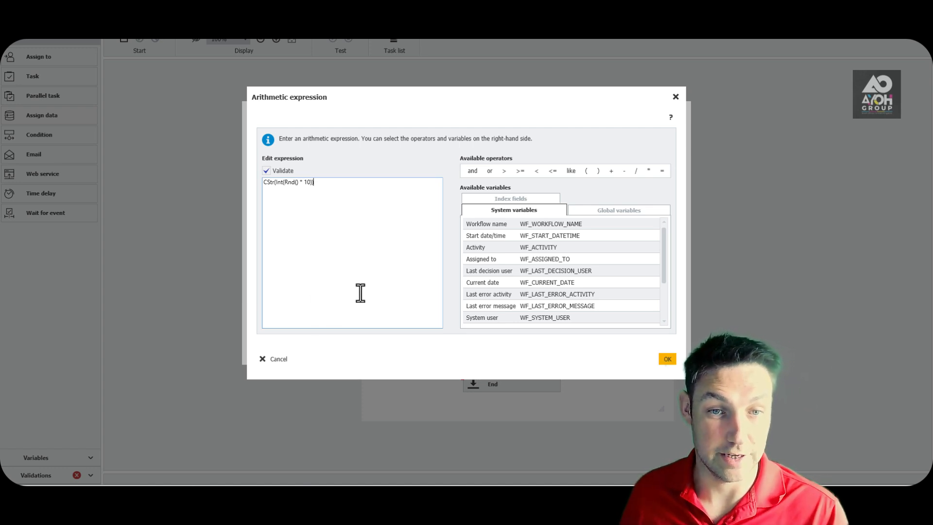
left_click(667, 359)
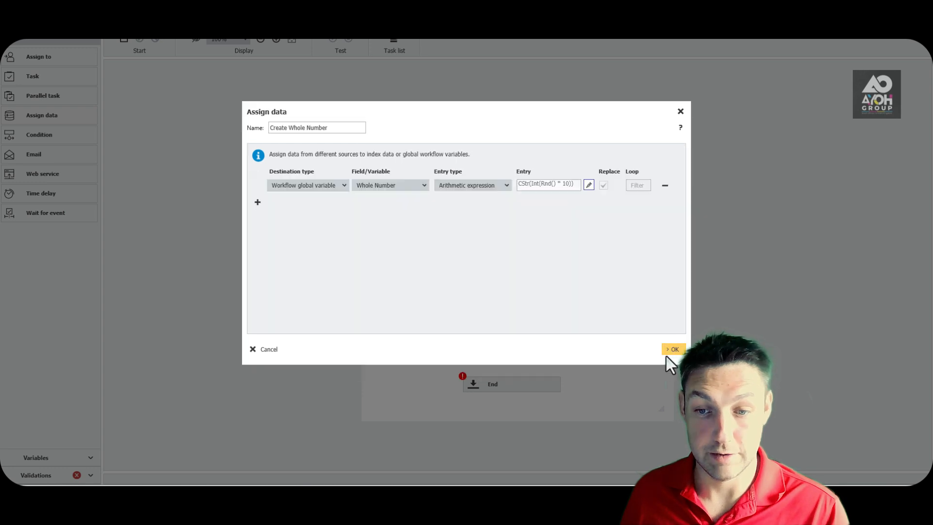
left_click(669, 350)
Step: Connect Test Roll to Create Whole Number and Create Whole Number to End, and save the workflow
left_click_drag(491, 220, 496, 273)
left_click(495, 257)
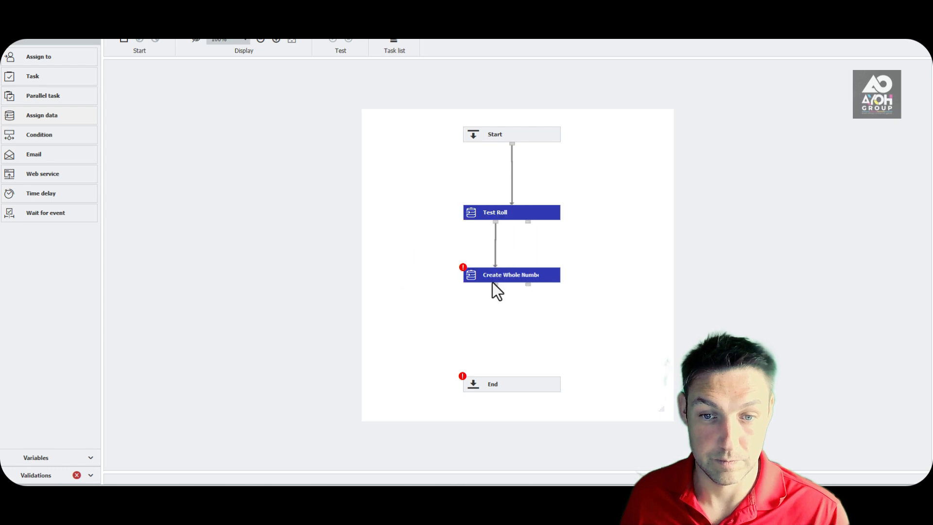
left_click_drag(494, 339, 490, 383)
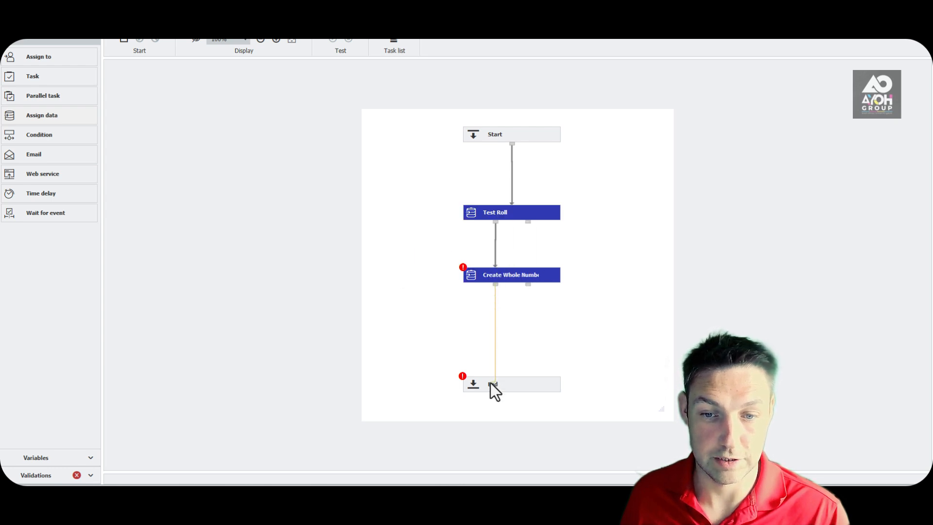
left_click(501, 257)
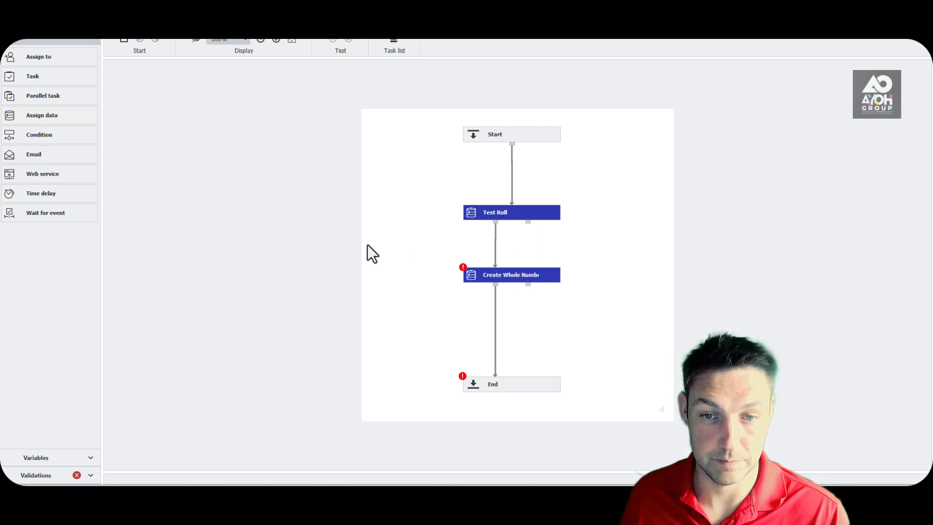
left_click(124, 39)
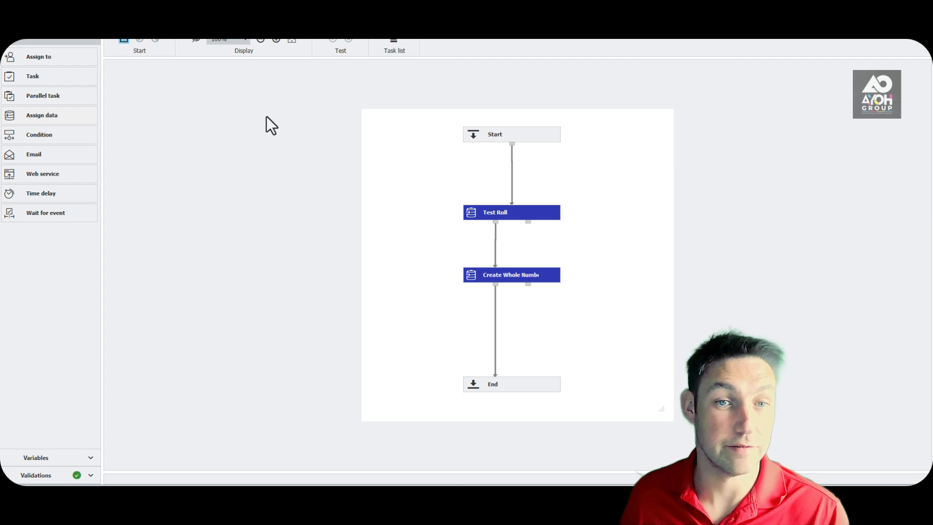
Step: Test the workflow with blank initial values, entering the account password, to check the Whole Number variable
left_click(333, 39)
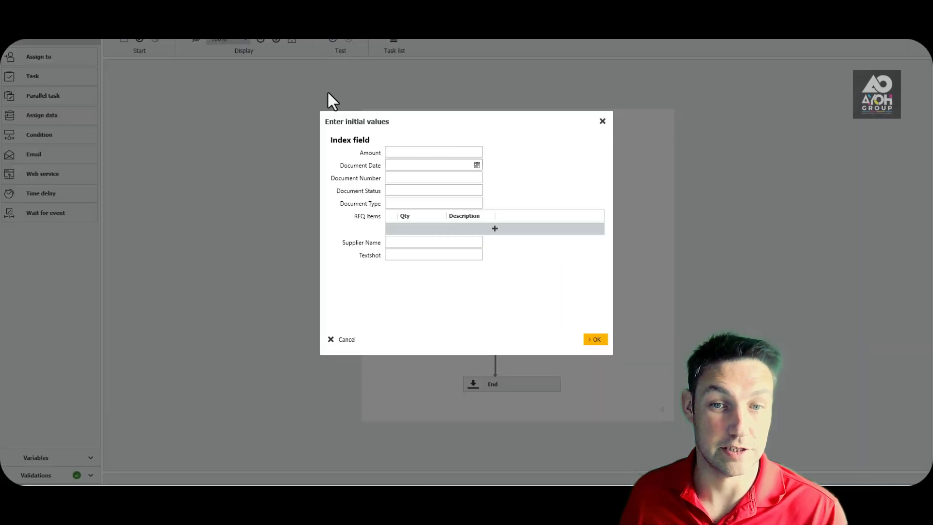
left_click(595, 340)
left_click(493, 250)
type("•••••••")
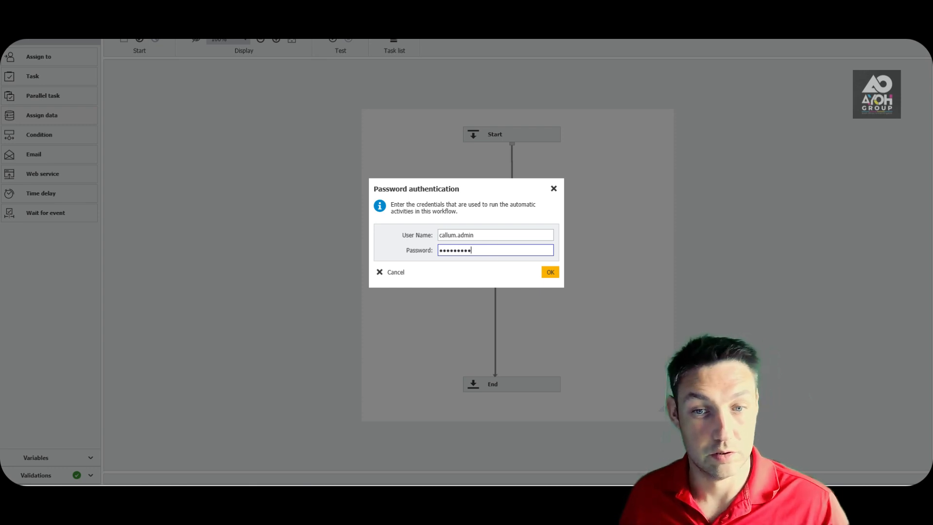
key("Return")
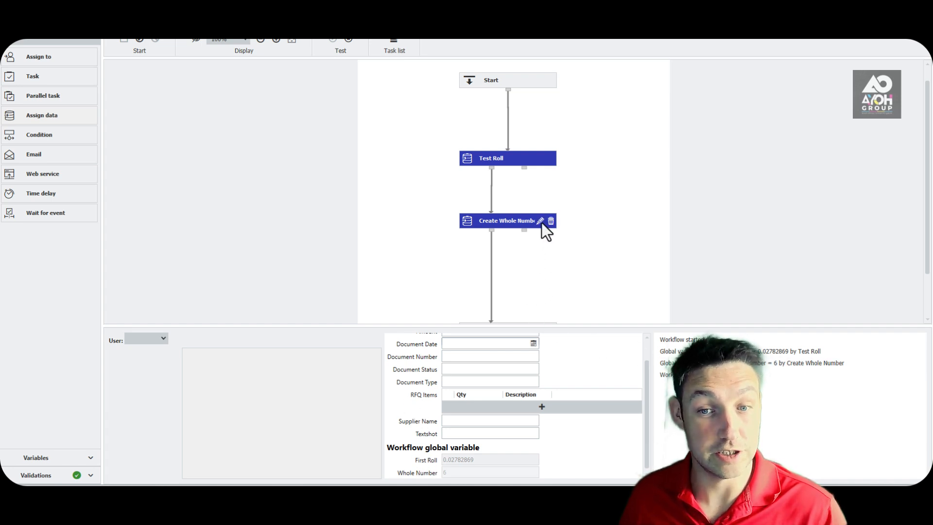
Step: Change the Whole Number expression to four CStr(Int(Rnd() * 10)) terms joined with & and accept the activity
left_click(540, 221)
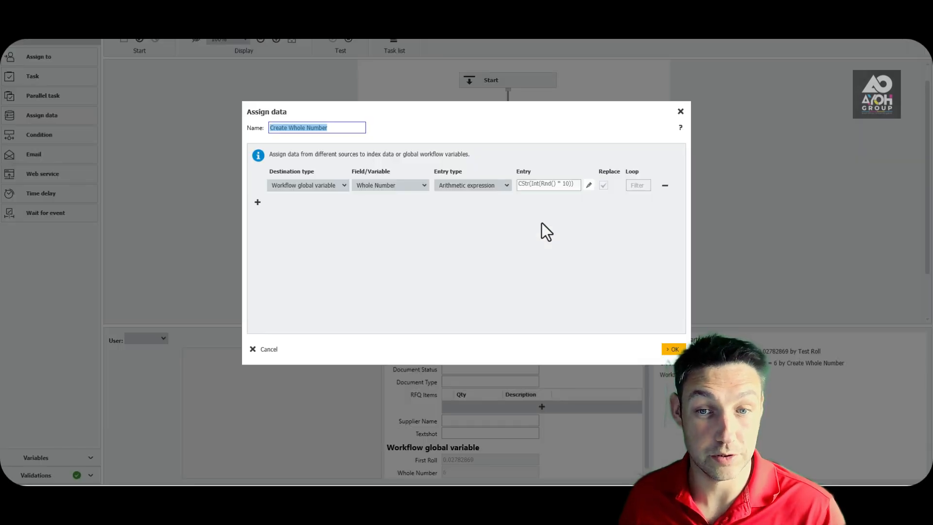
left_click(590, 185)
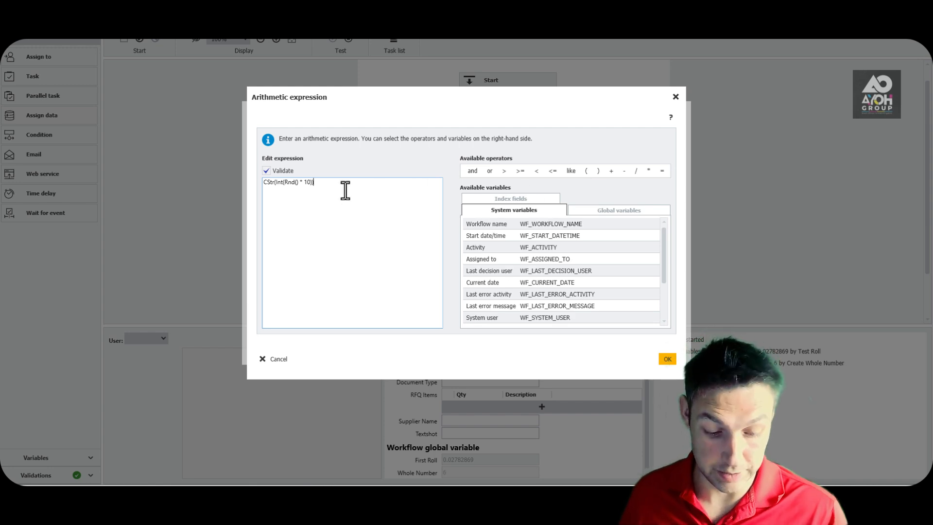
key("ctrl+a")
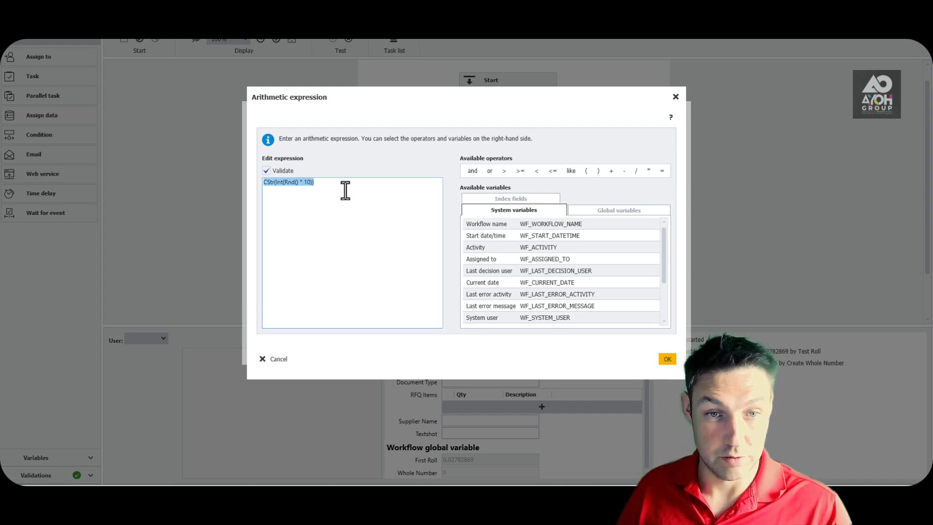
left_click(345, 191)
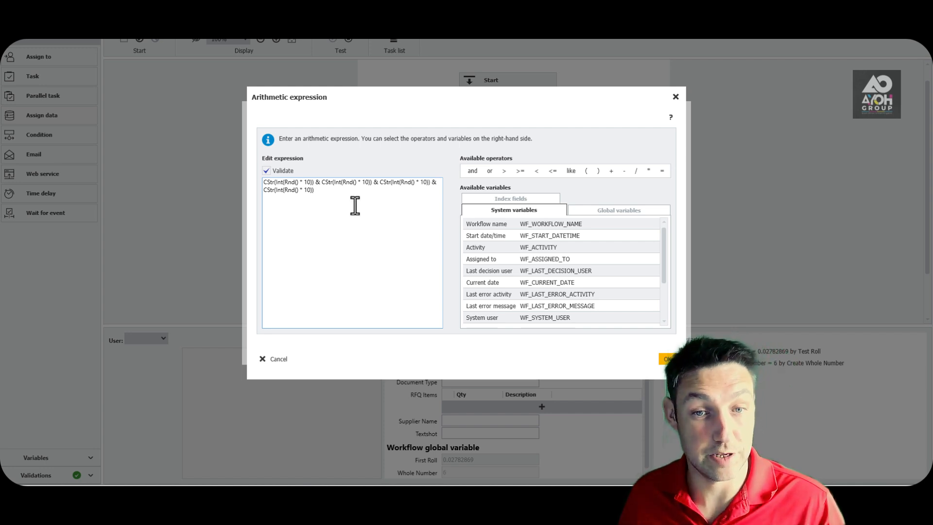
left_click(669, 359)
left_click(671, 351)
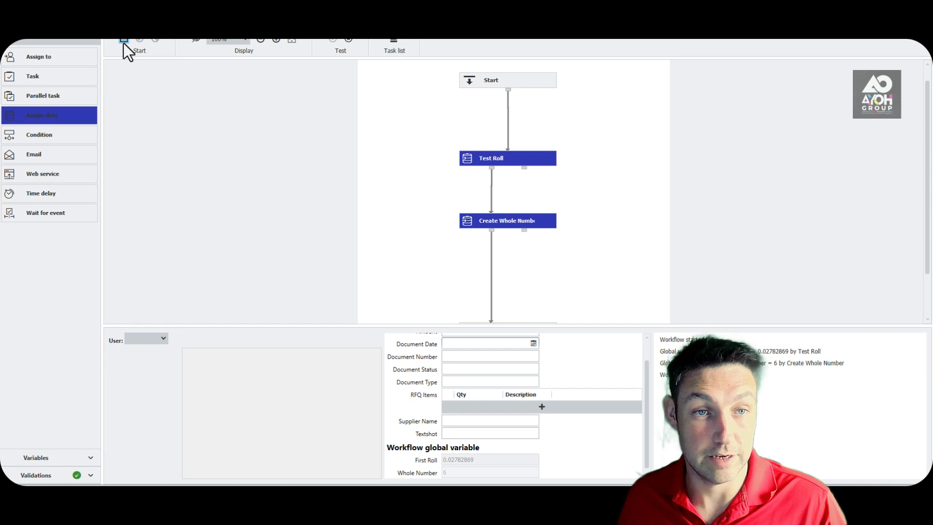
Step: End the current test and run another with blank initial values and the account password to check the four-digit Whole Number
left_click(349, 39)
left_click(332, 41)
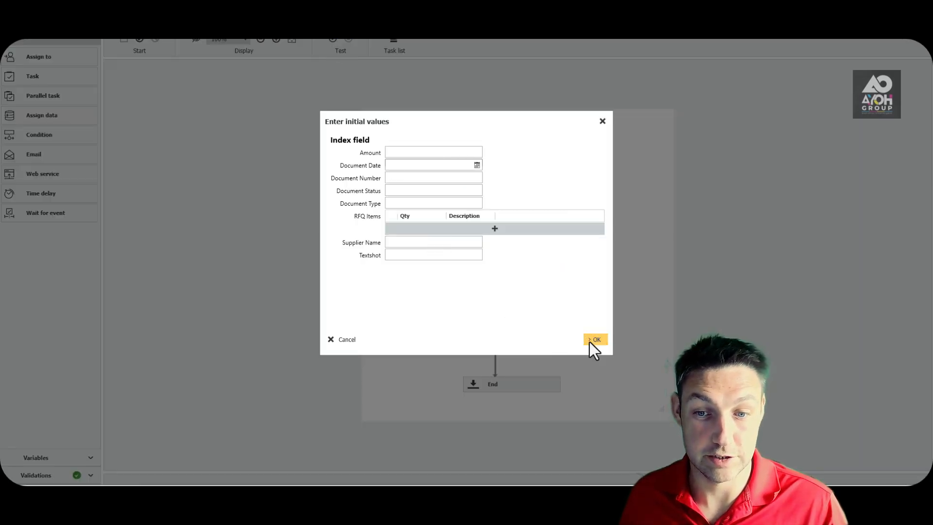
left_click(594, 340)
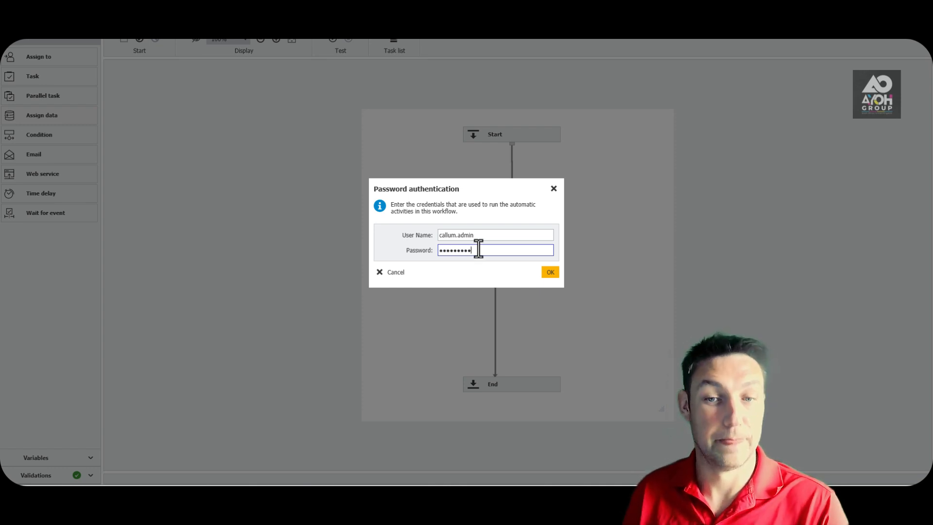
key("Return")
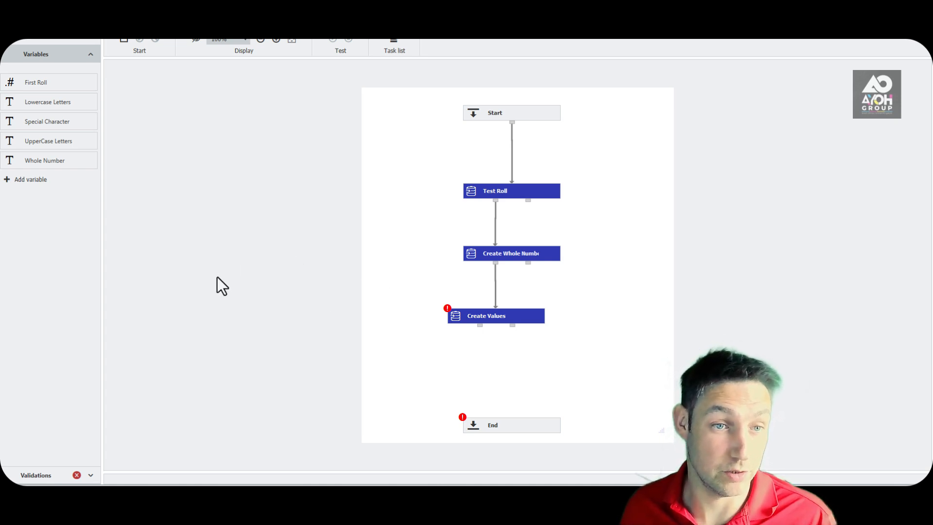
Step: Add a global variable named Secret PinCode with type Text and length 255
left_click(21, 182)
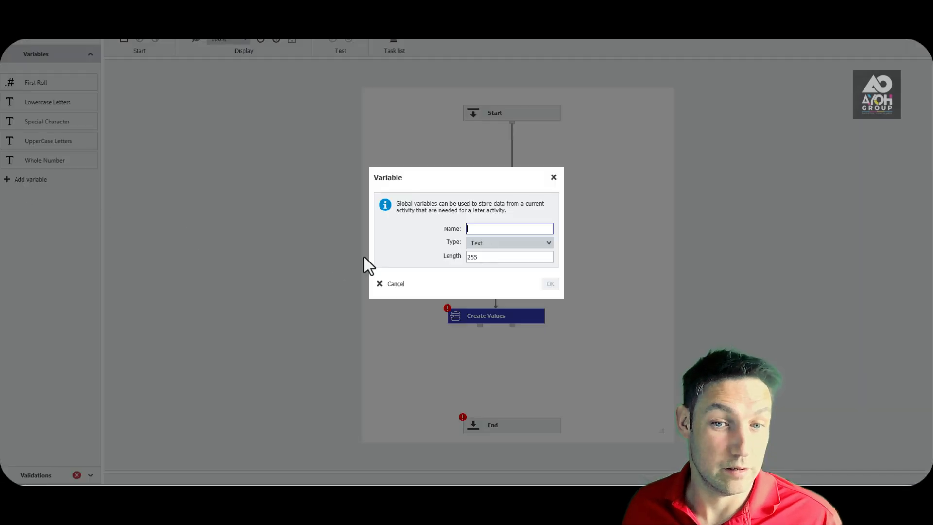
type("Secret ")
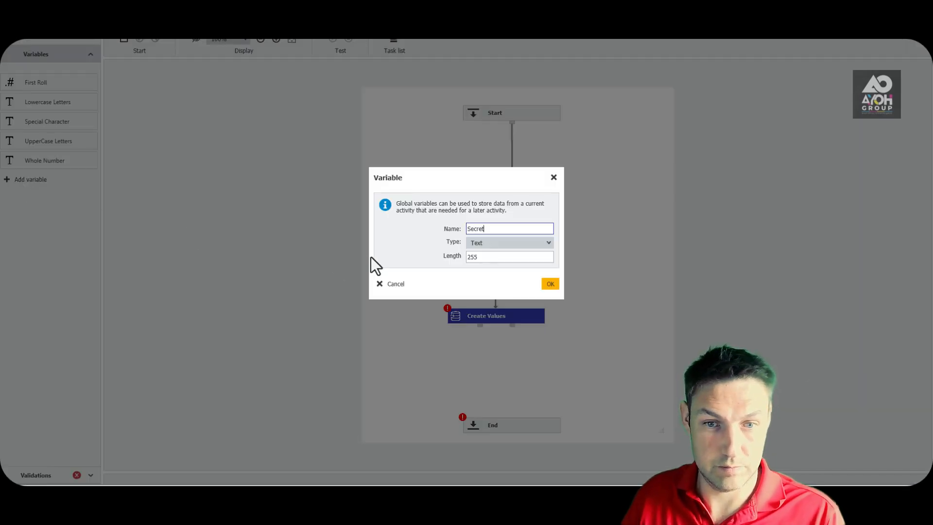
type("PinCode")
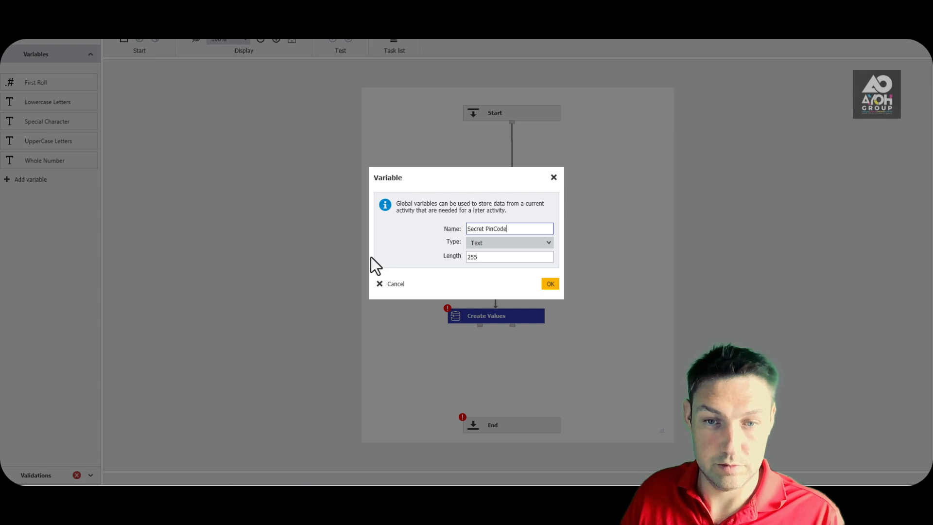
key("Return")
Step: Add an Assign data activity below Create Values that fills the workflow global variable Secret PinCode from an arithmetic expression
left_click(30, 51)
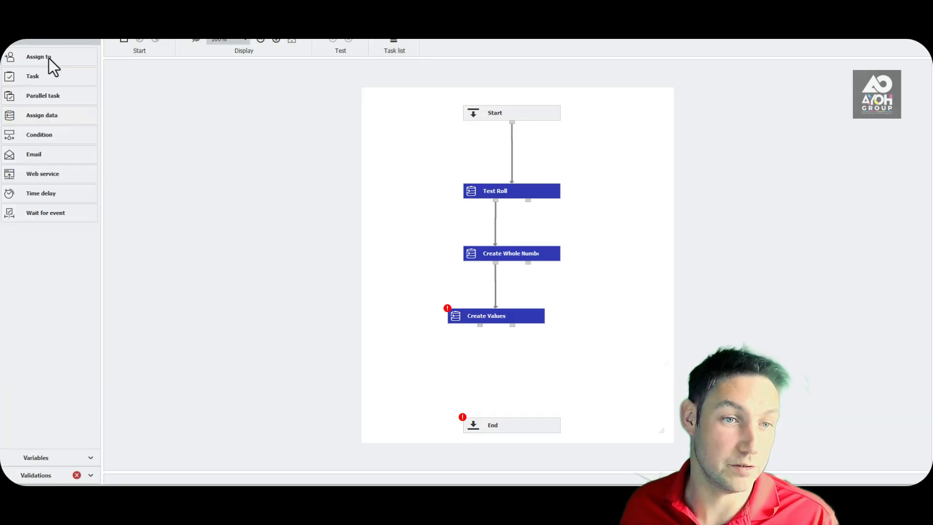
left_click(30, 118)
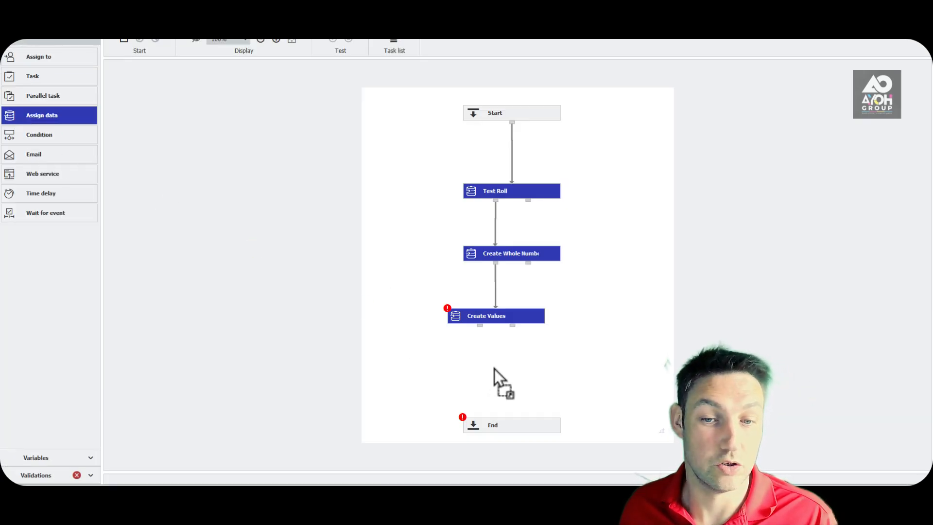
left_click_drag(493, 368, 501, 373)
left_click(258, 185)
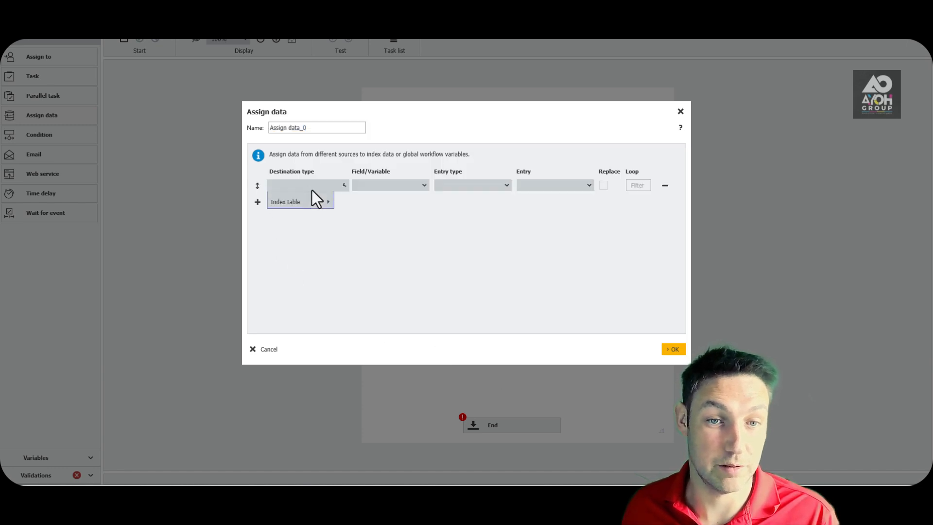
left_click(312, 189)
left_click(325, 229)
left_click(390, 187)
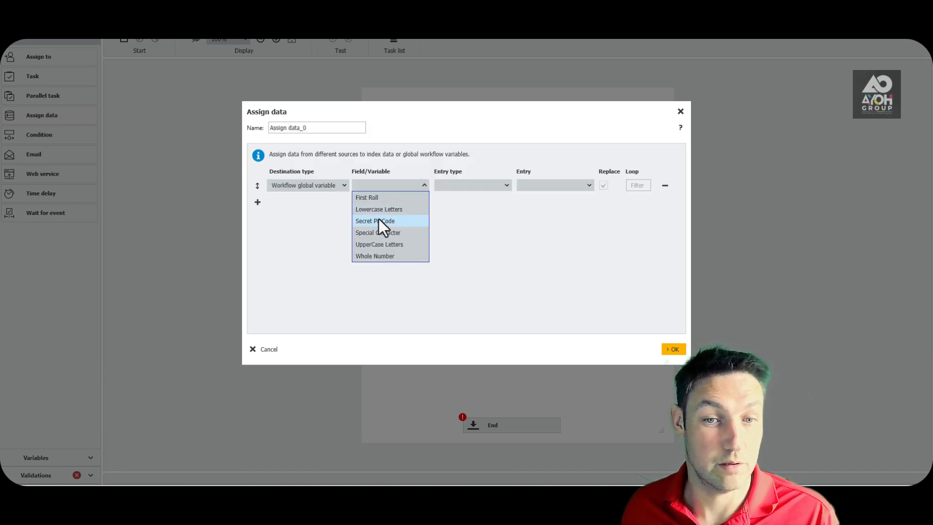
left_click(378, 221)
left_click(477, 186)
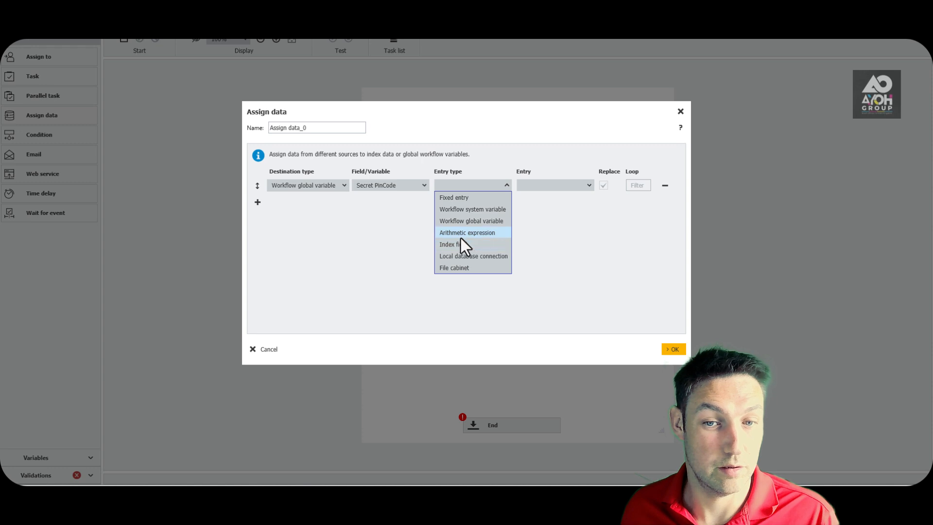
left_click(463, 234)
Step: Begin the Secret PinCode expression with CStr(Chr(Int(Rnd() * 26) + 65)) & CStr(Chr(Int(Rnd() * 26) + 97)) & CStr(Int(Rnd() * 10)) & CStr(Int(Rnd() * 10))
left_click(588, 185)
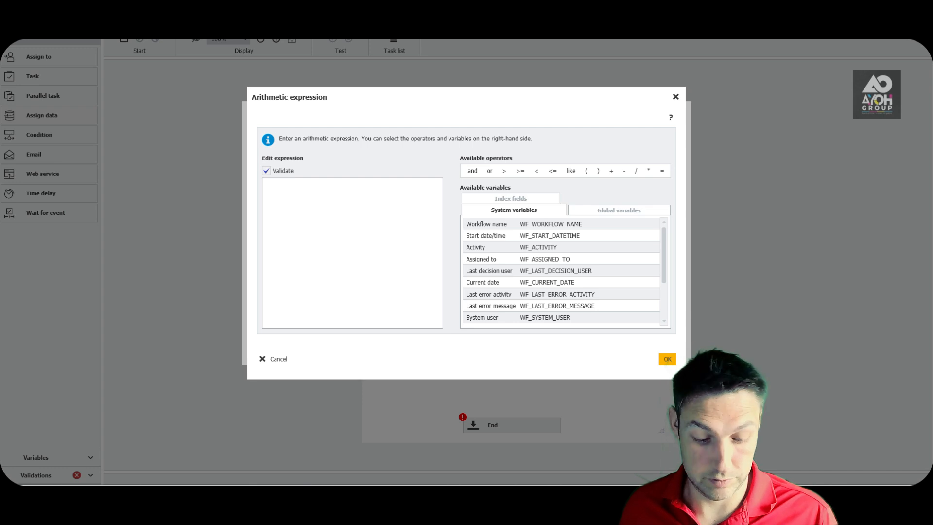
type("CStr(Chr(Int(Rnd() * 26) + 65))")
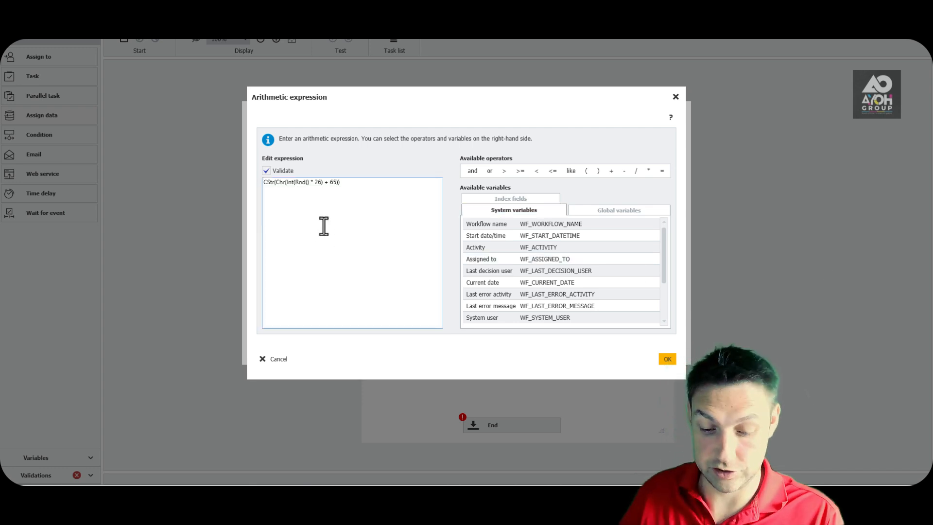
type("&")
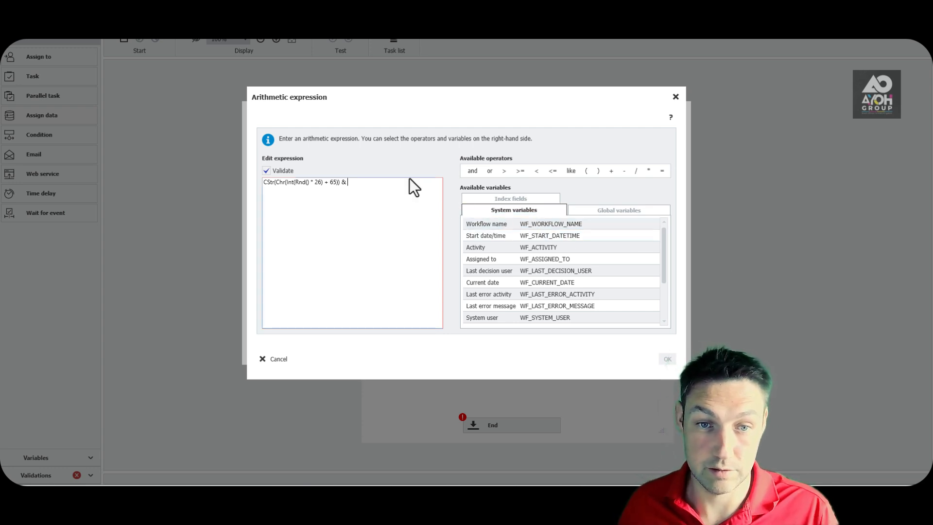
type("&")
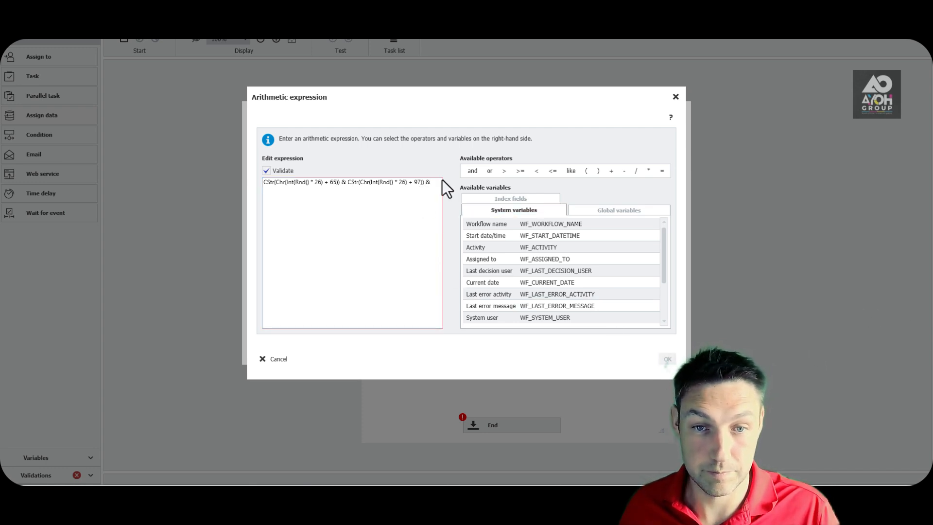
type("CStr(Int(Rnd() * 10))")
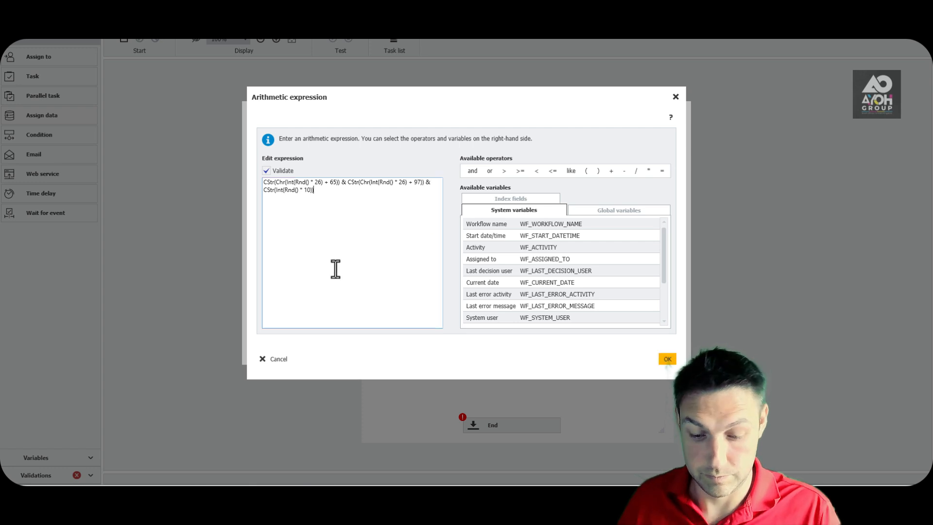
type("&")
type("CStr(Int(Rnd() * 10))")
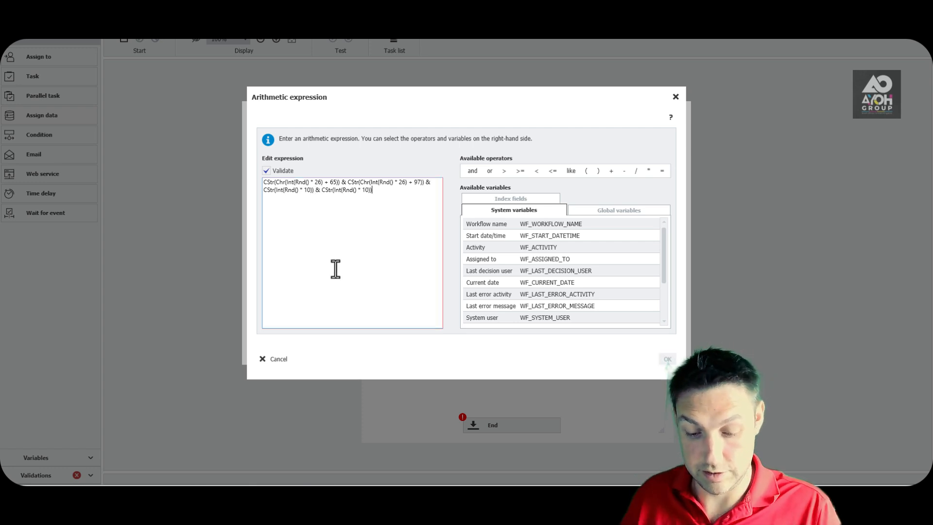
Step: Append & CStr(Chr(Int(Rnd() * 15) + 33)) & CStr(Int(Rnd() * 10)) to the expression and accept the activity
type("&")
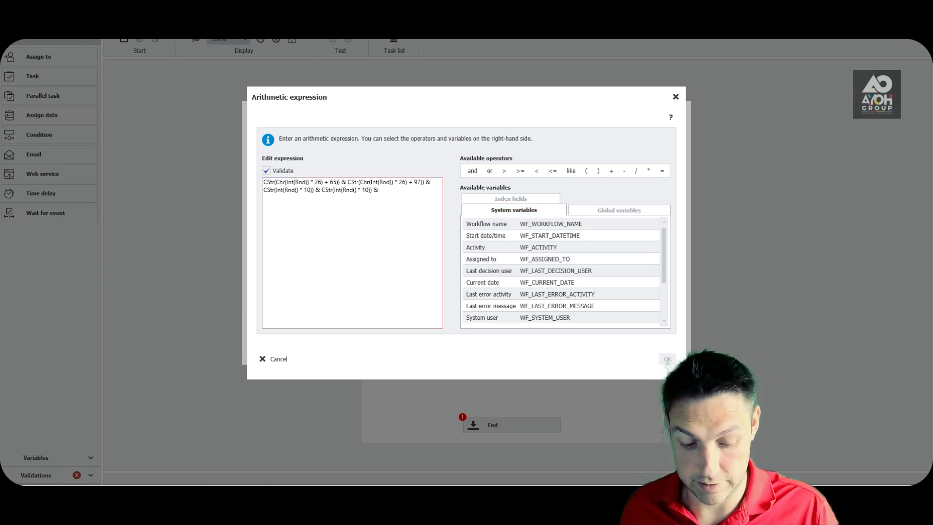
type("CStr(Chr(Int(Rnd() * 15) + 33))")
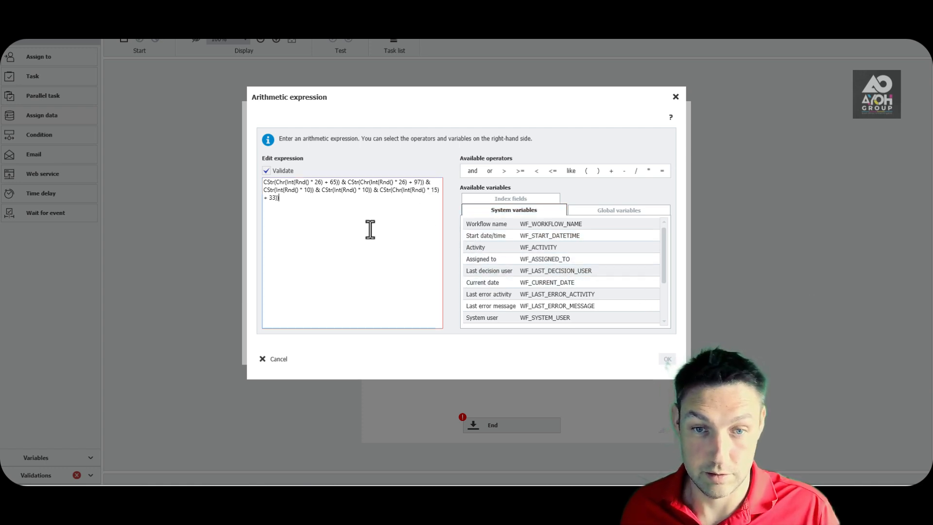
type("&")
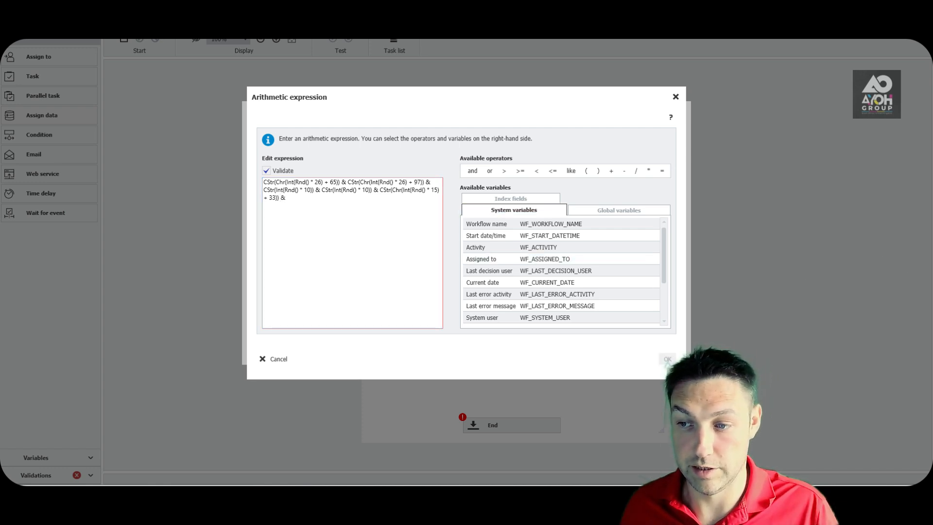
type("CStr(Int(Rnd() * 10))")
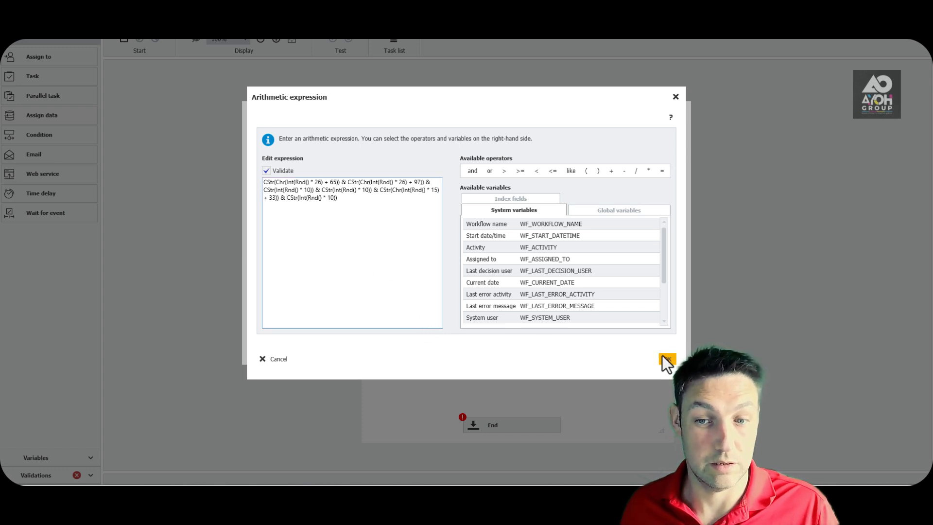
left_click(666, 359)
left_click(672, 347)
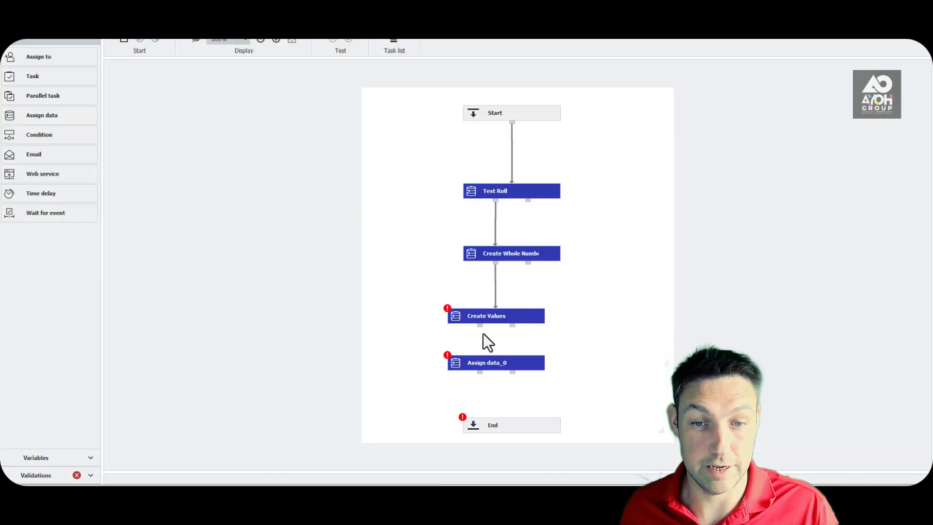
Step: Connect Create Values to the new Assign data activity and that activity to End, and save the workflow
left_click_drag(480, 325, 480, 430)
left_click(489, 272)
left_click(483, 258)
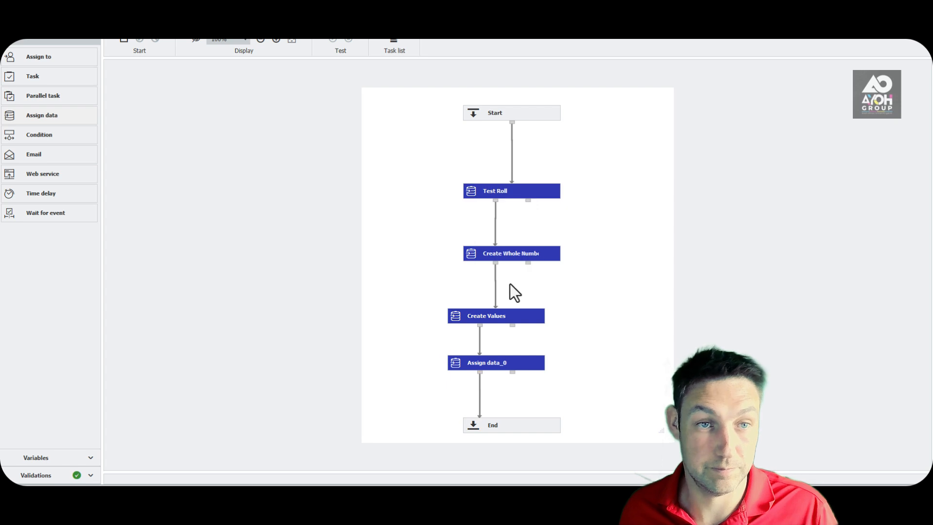
left_click(123, 39)
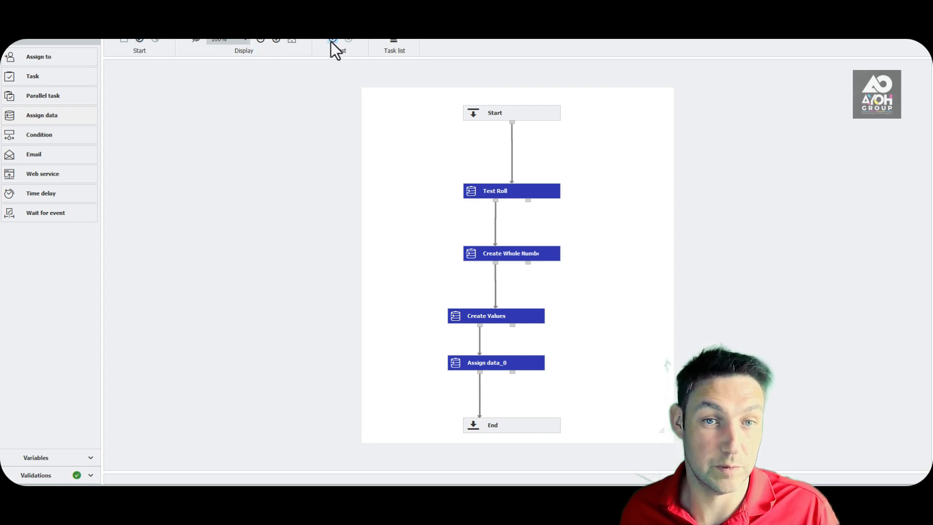
Step: Test the workflow with blank initial values, entering the account password, to check the Secret PinCode variable
left_click(331, 41)
left_click(587, 341)
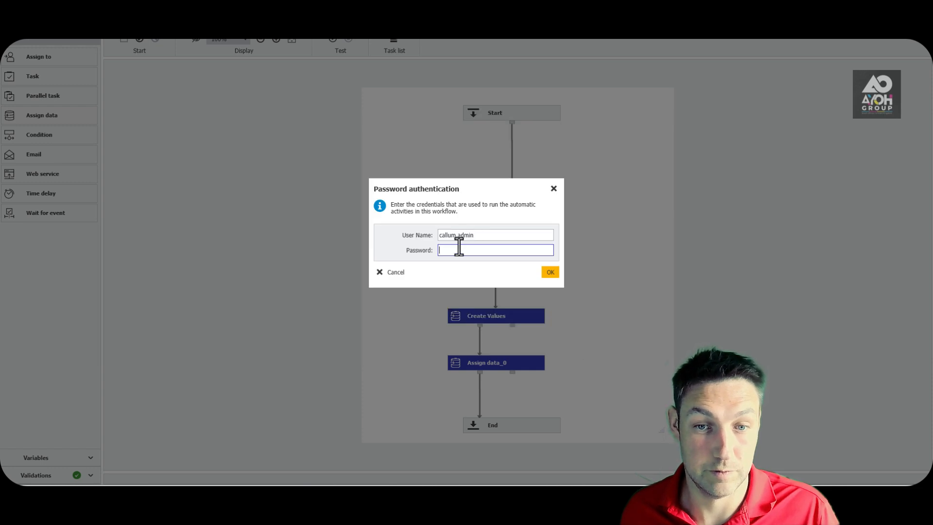
type("****")
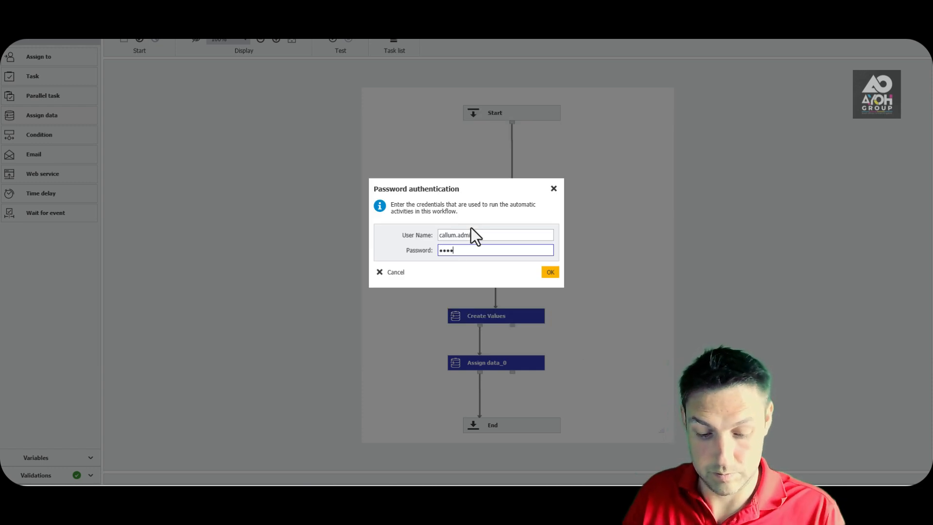
type("*****")
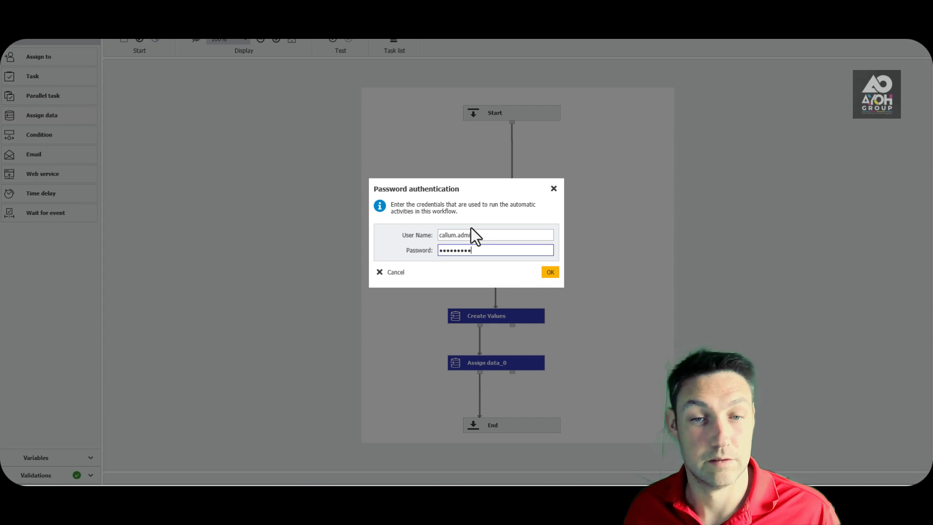
key("Return")
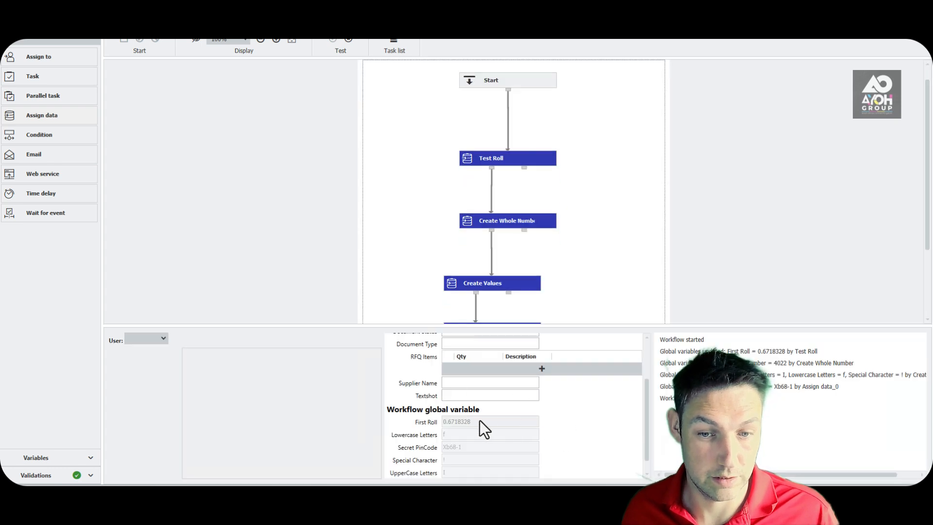
scroll(481, 419, "down", 1)
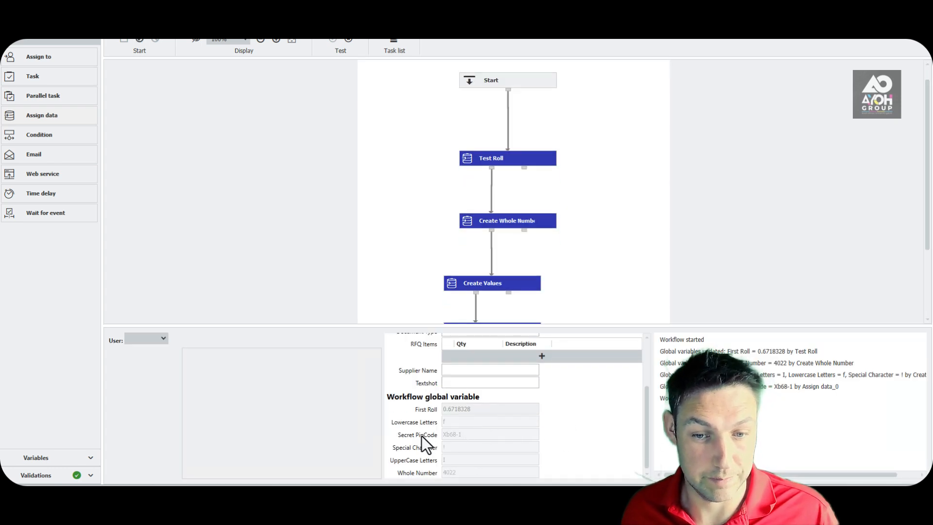